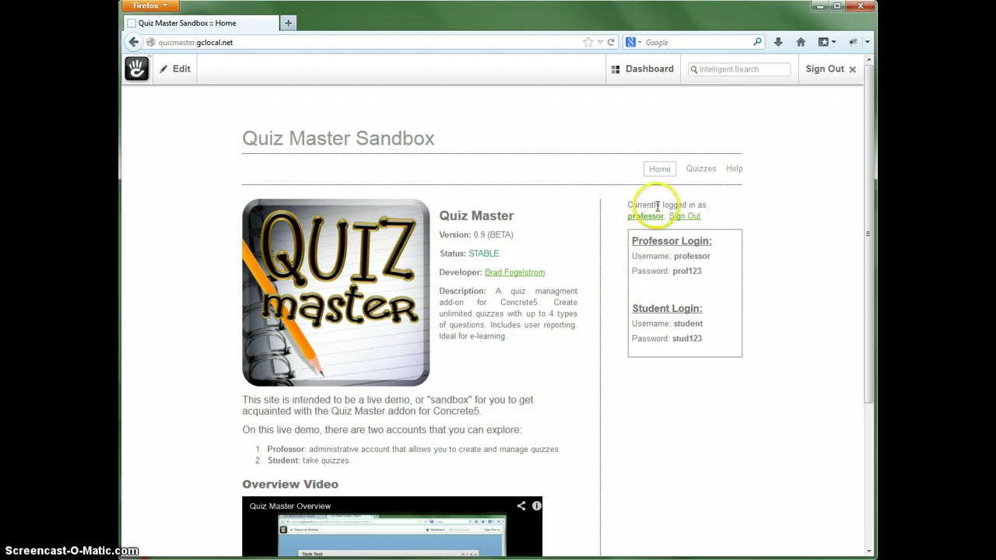
Step: Open the Question Categories page of Quiz Master from the site dashboard
mouse_move(642, 75)
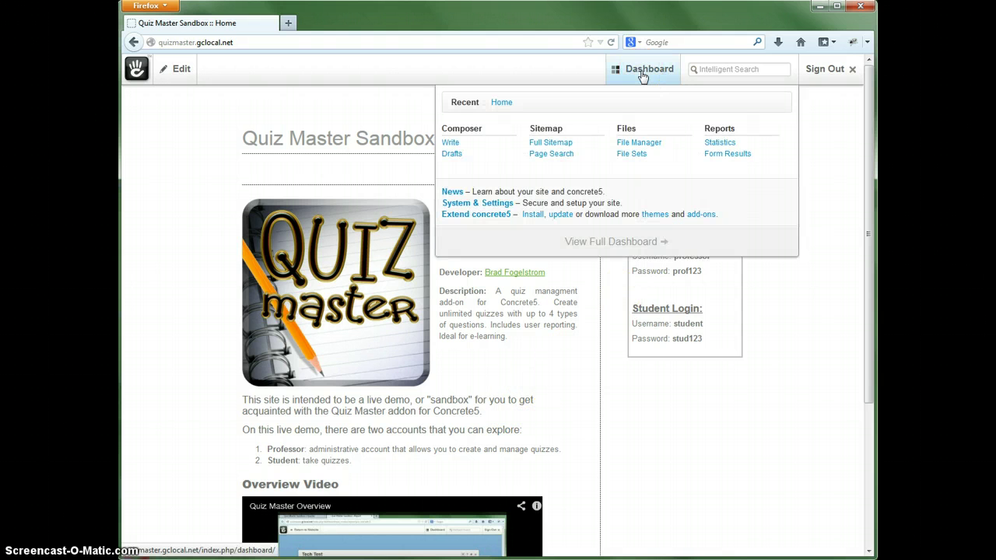
left_click(642, 71)
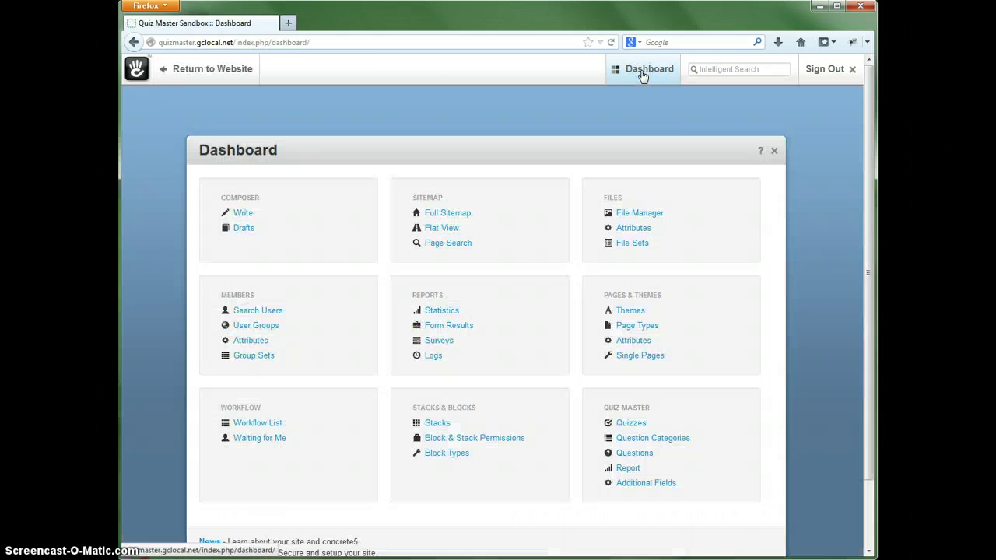
left_click(649, 439)
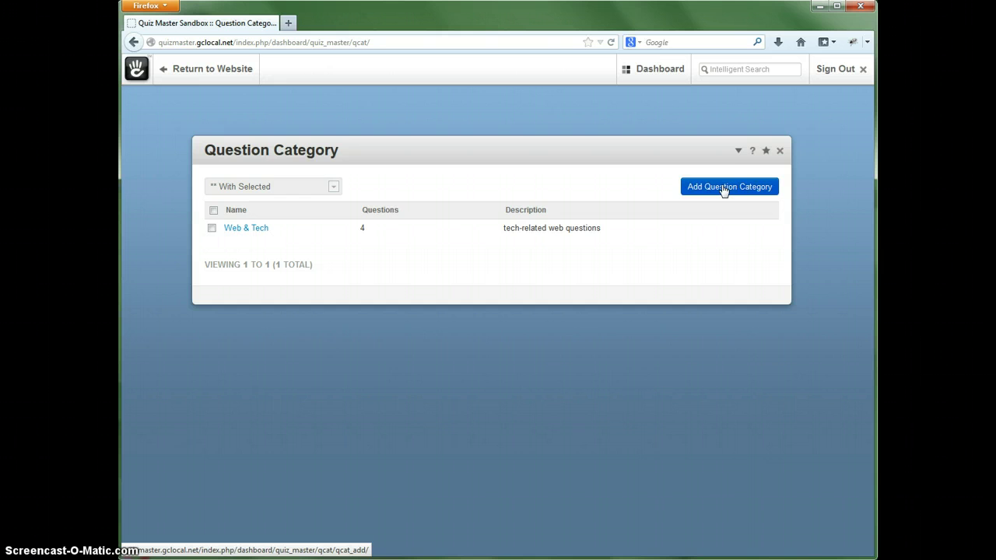
Step: Add and save a question category named "Math" with the description "math questions"
left_click(717, 191)
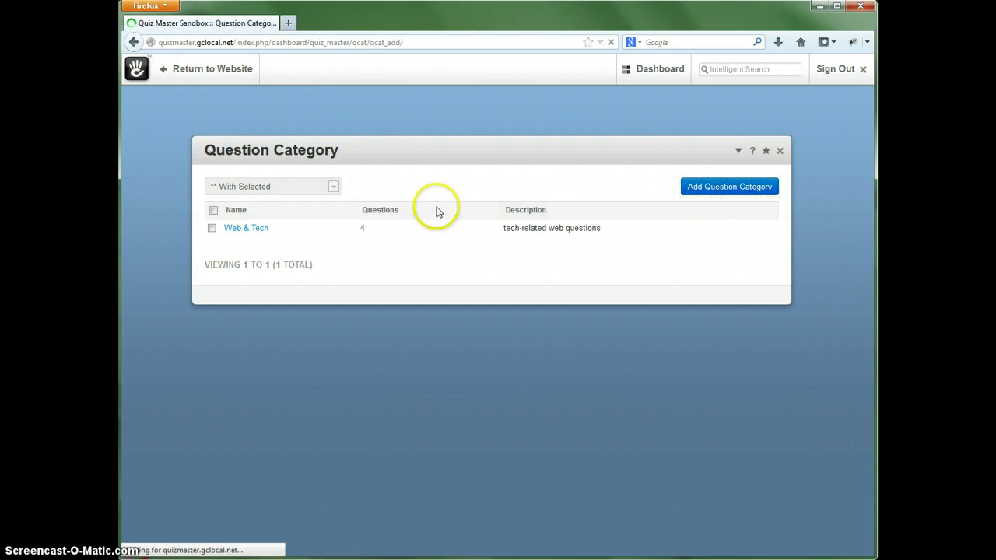
left_click(364, 206)
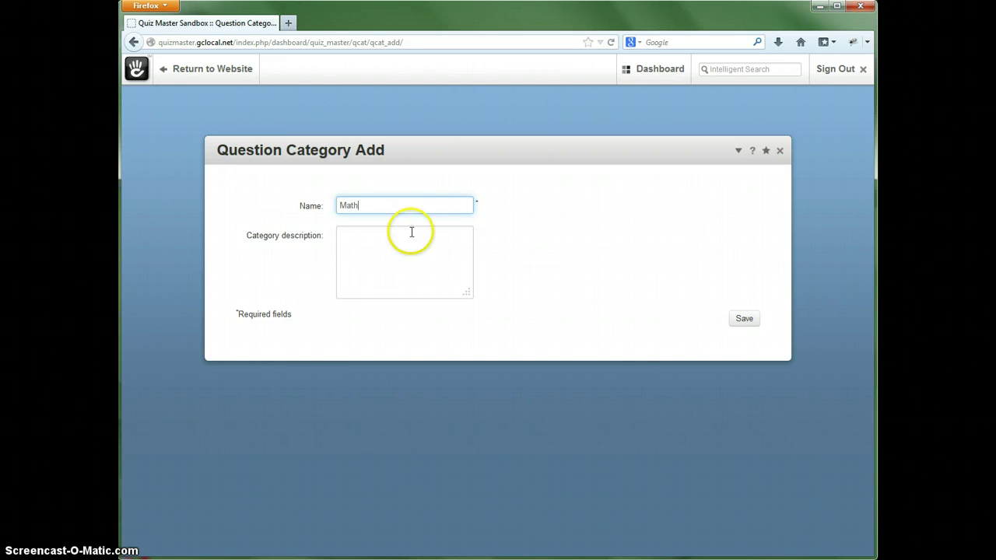
left_click(390, 254)
type("math questi")
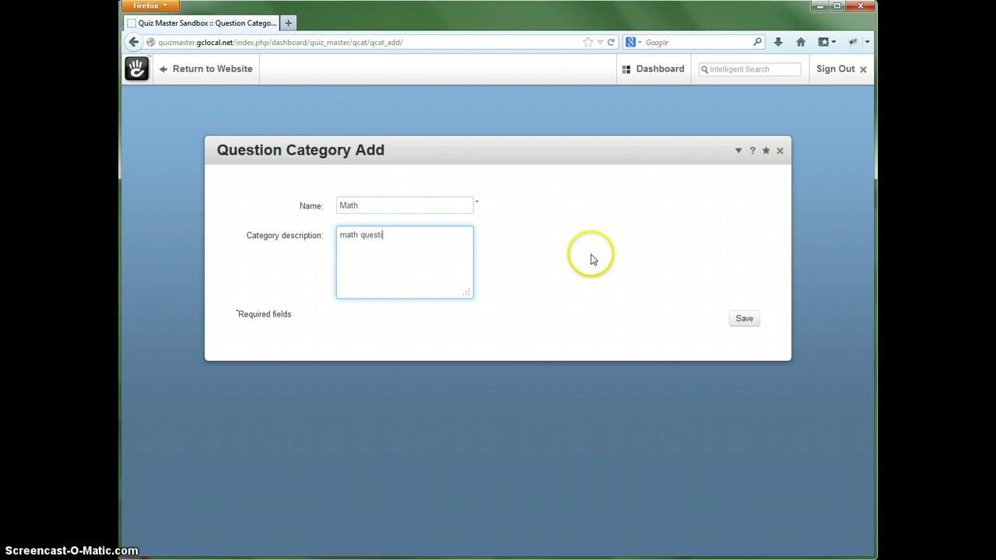
type("ons")
left_click(749, 319)
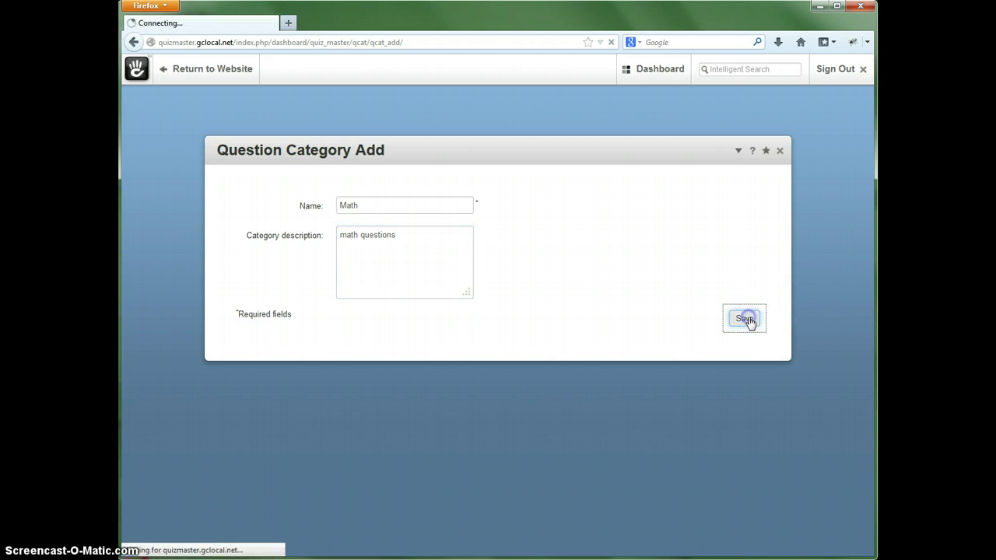
Step: Go to the Quiz Master questions list and start a new question of type Single answer
left_click(739, 152)
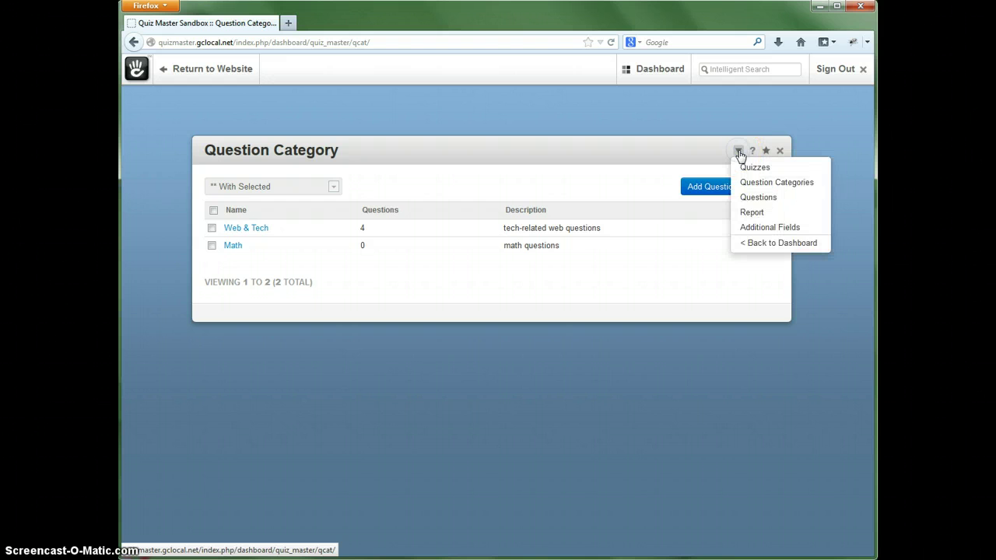
left_click(749, 199)
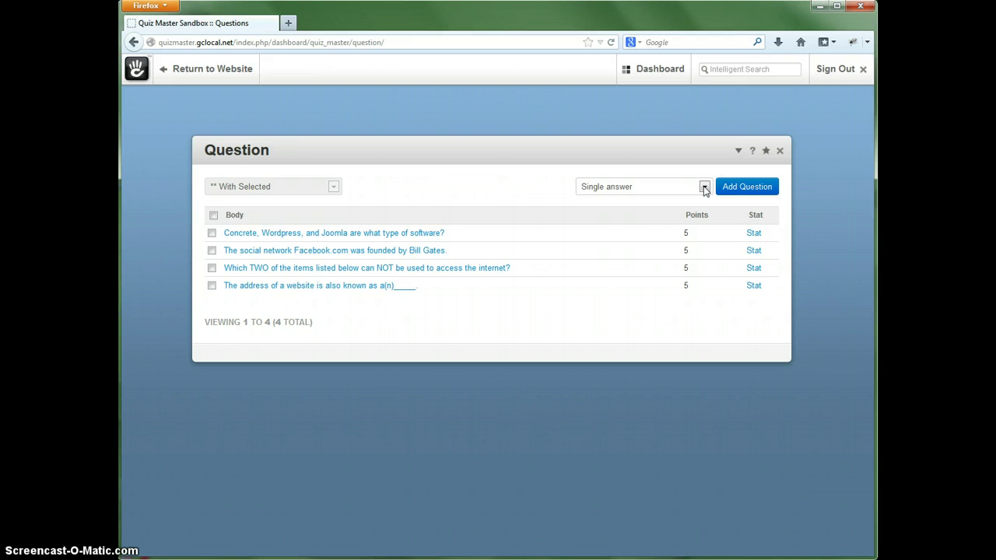
left_click(704, 188)
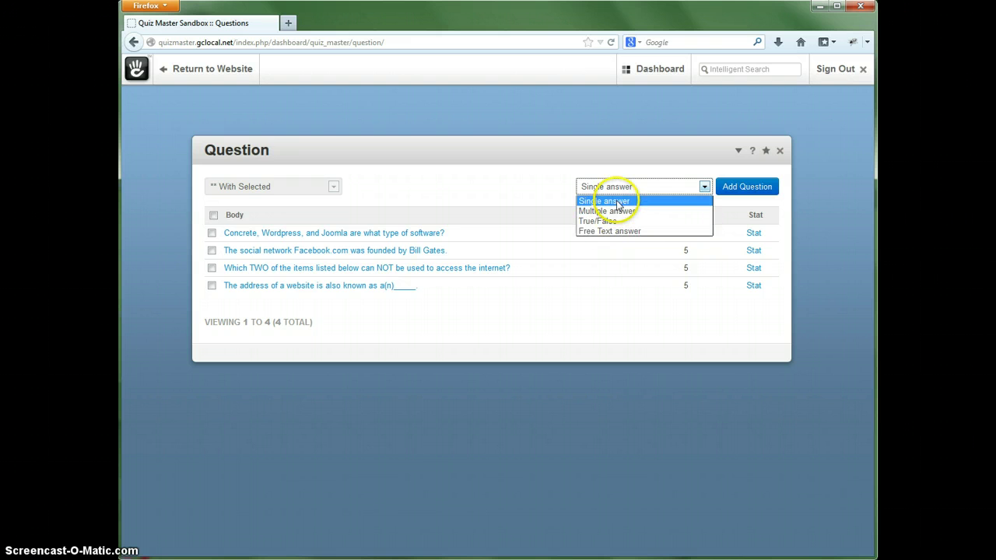
left_click(752, 192)
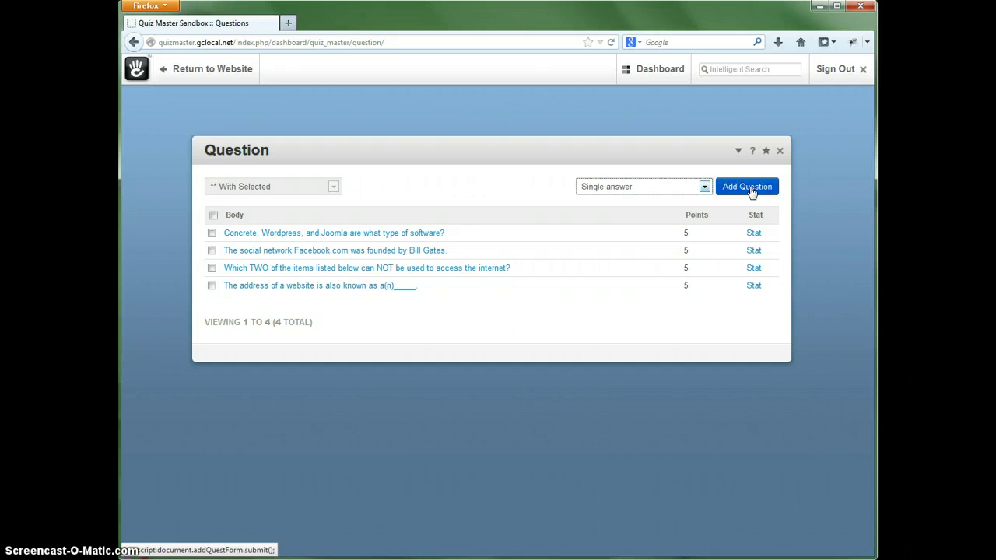
left_click(748, 189)
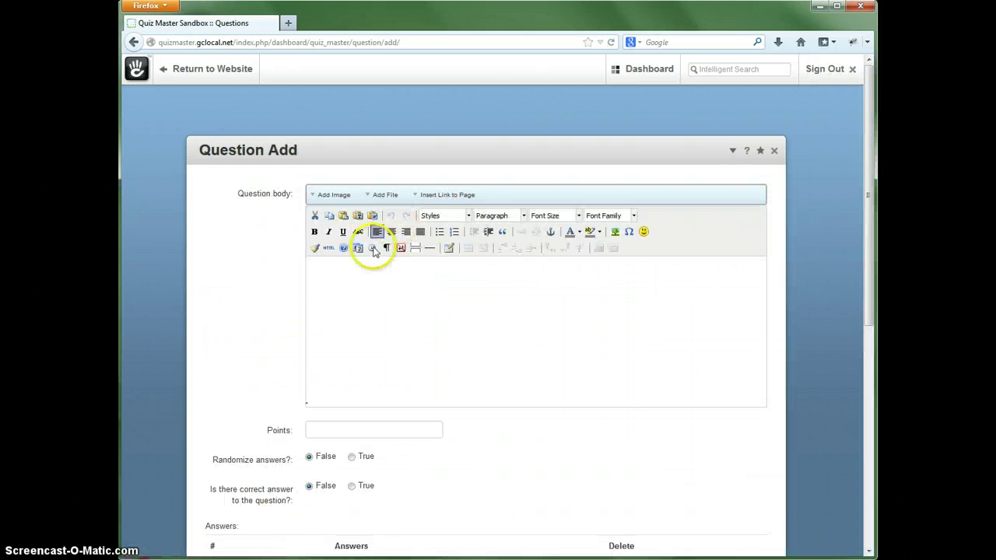
Step: Fill in the question "1+3=?" worth 2 points, setting both randomized answers and the existence of a correct answer to True
left_click(365, 333)
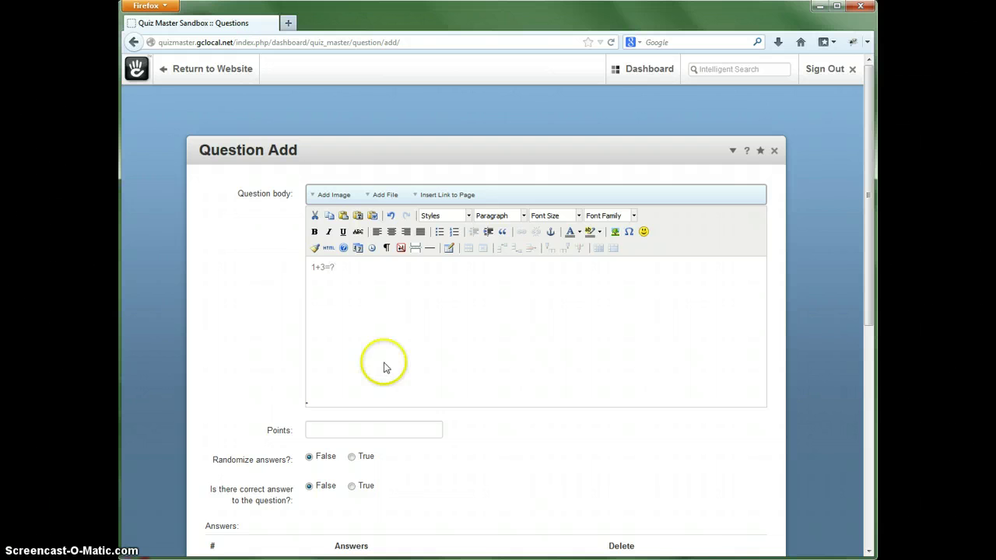
left_click(330, 426)
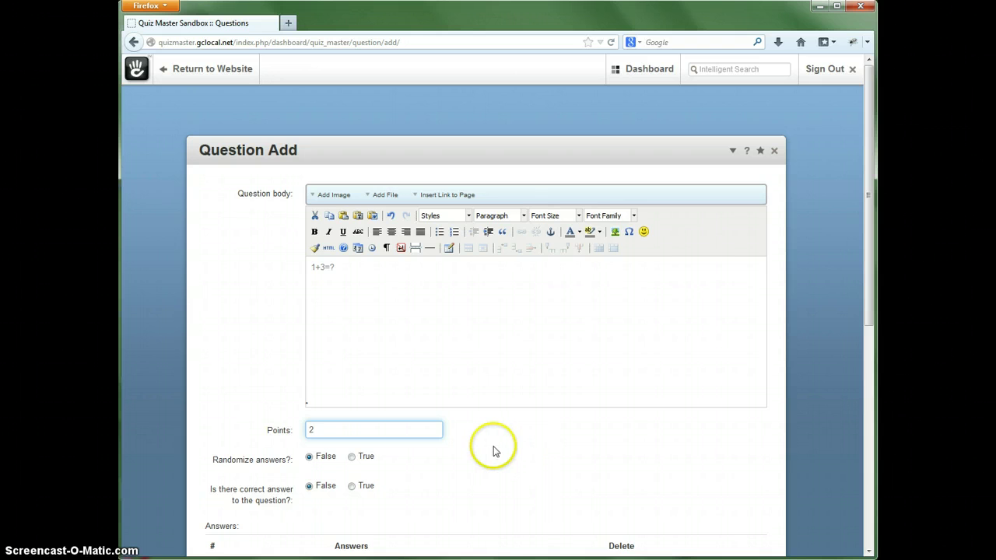
scroll(494, 451, "down", 3)
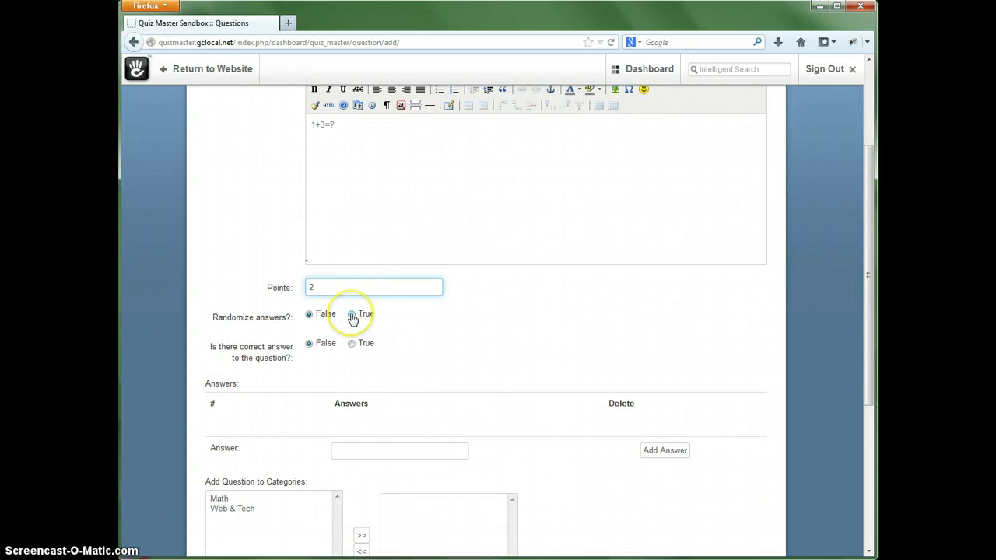
left_click(352, 316)
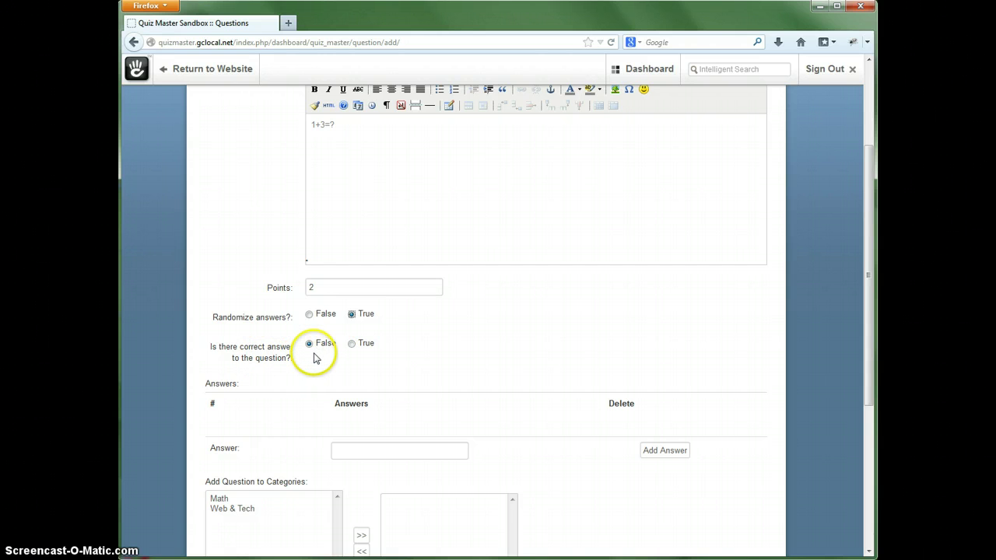
left_click(353, 345)
Step: Assign the new question to the Math category only
scroll(474, 393, "down", 3)
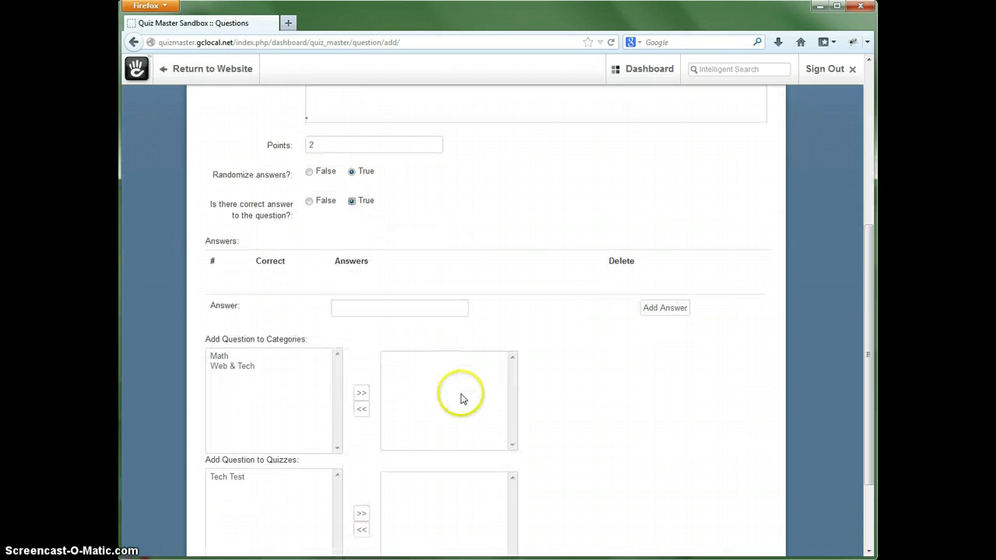
left_click(221, 356)
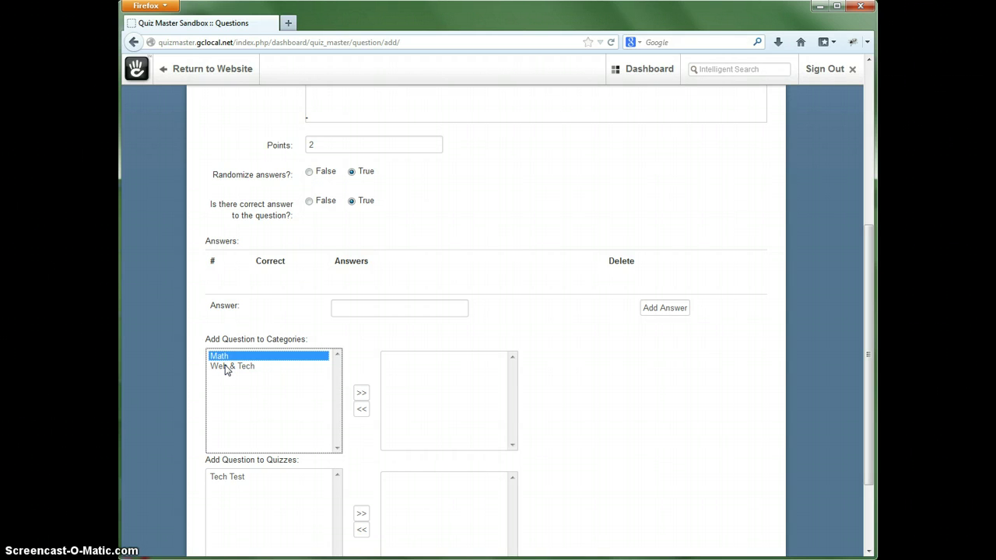
left_click(226, 366, "ctrl")
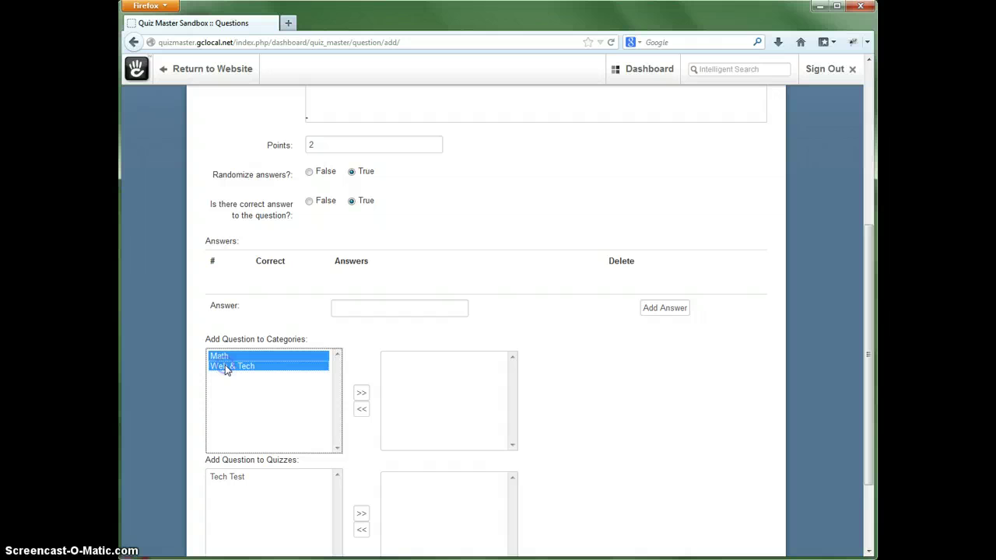
left_click(242, 400)
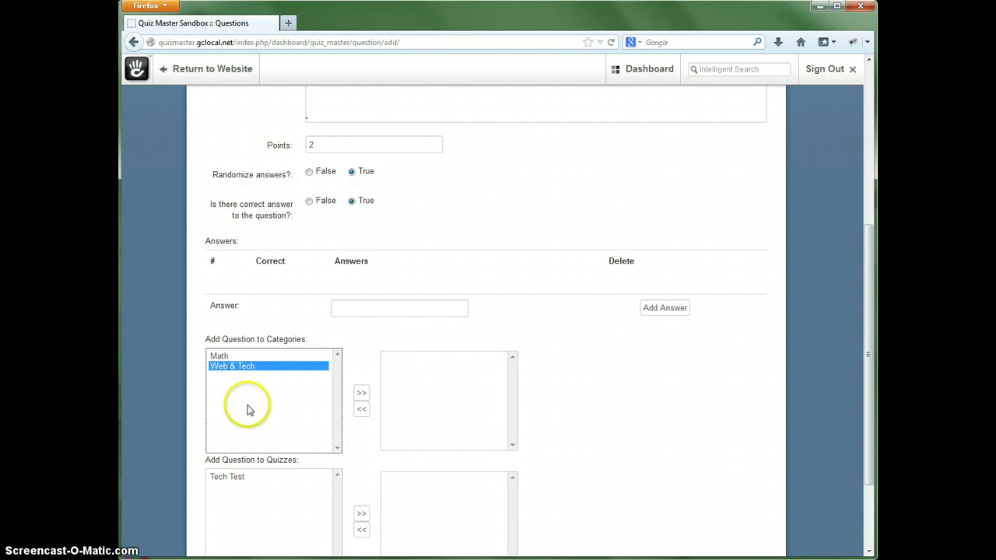
left_click(221, 357)
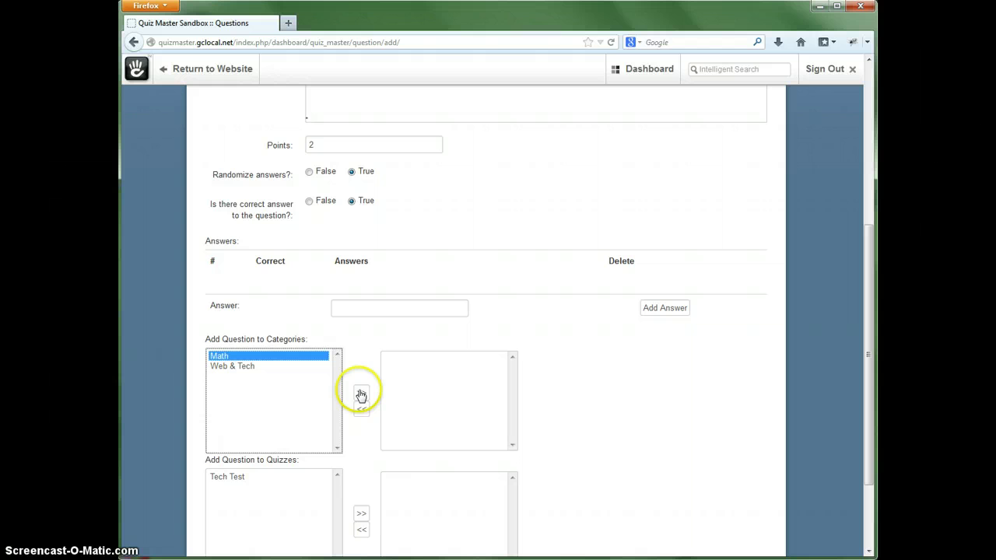
left_click(360, 394)
left_click(404, 360)
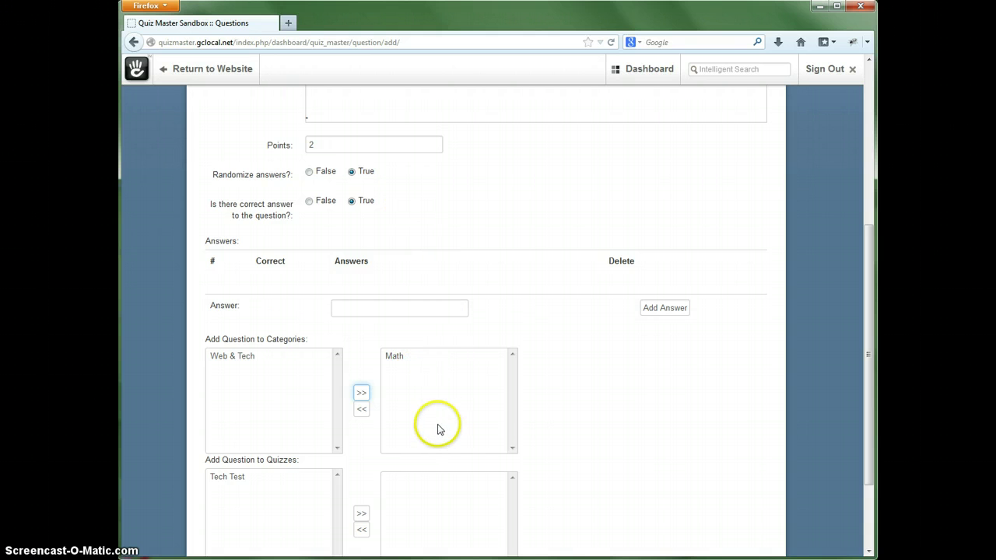
Step: Add 4 as the question's first answer and mark it as the correct one
scroll(448, 413, "down", 1)
scroll(448, 412, "down", 1)
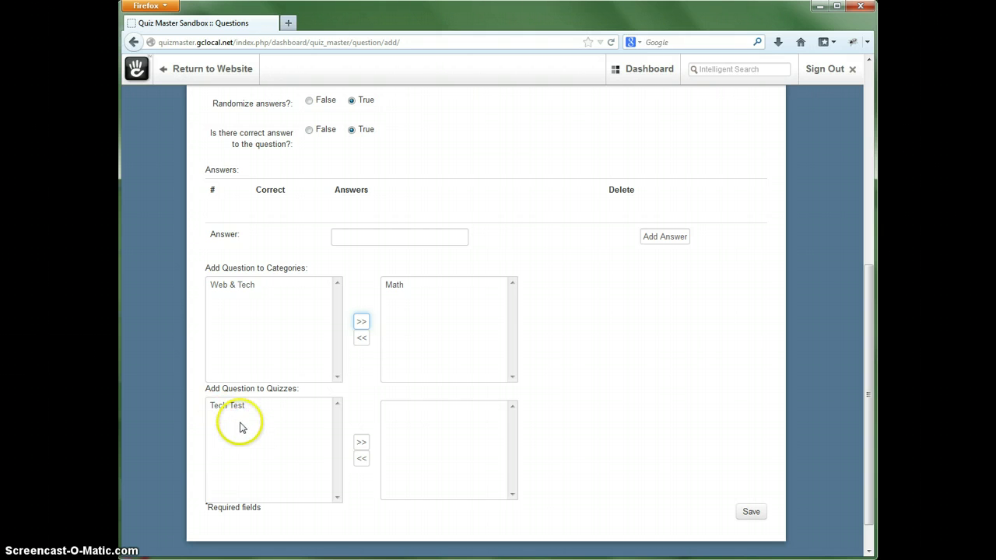
scroll(365, 405, "up", 3)
left_click(357, 381)
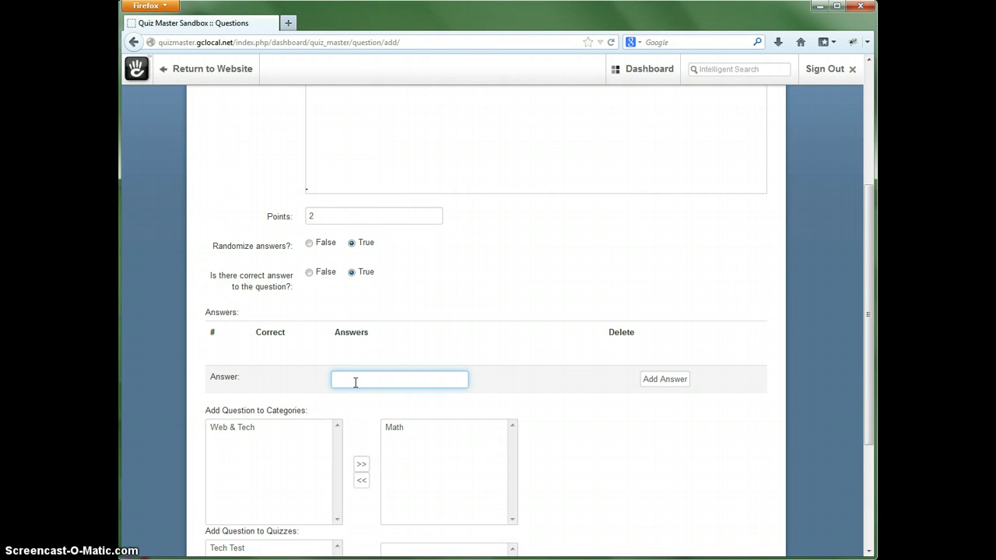
scroll(362, 385, "up", 3)
scroll(364, 389, "down", 5)
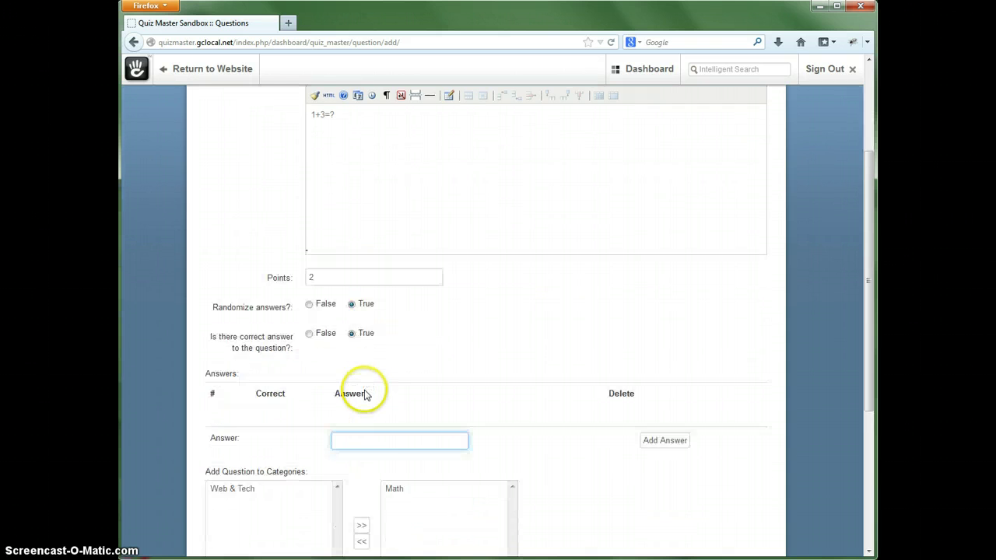
type("4")
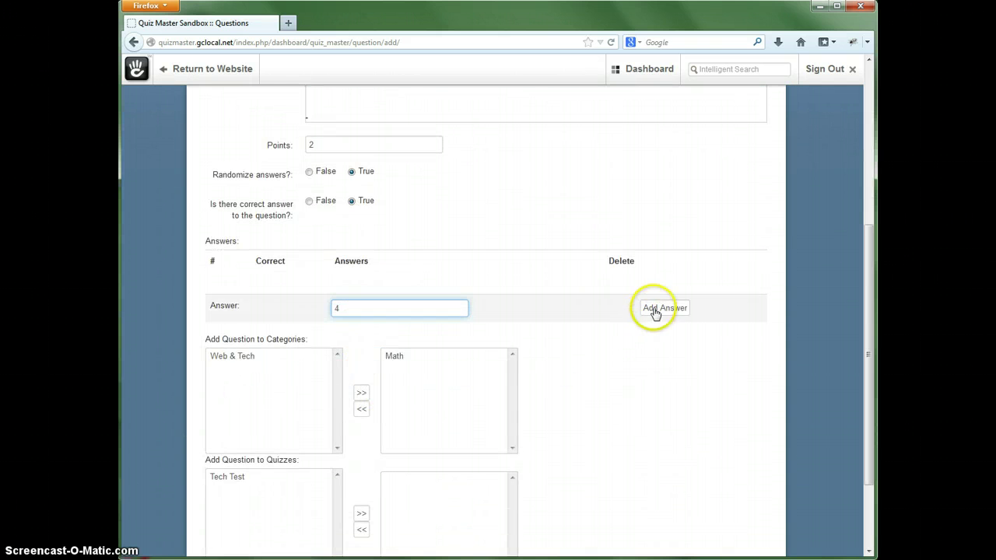
left_click(654, 310)
left_click(258, 284)
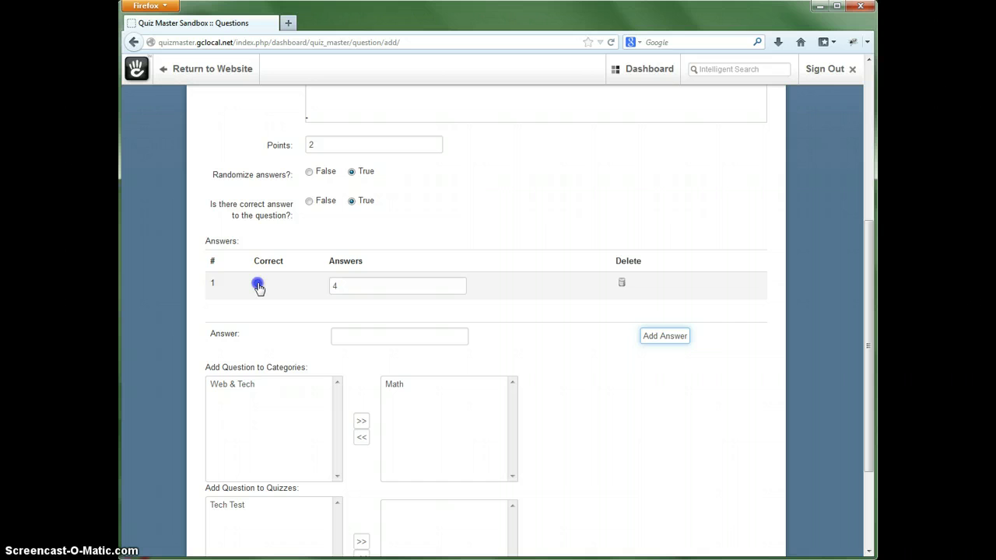
Step: Add 5 and 6 as the remaining incorrect answers and save the question
left_click(345, 335)
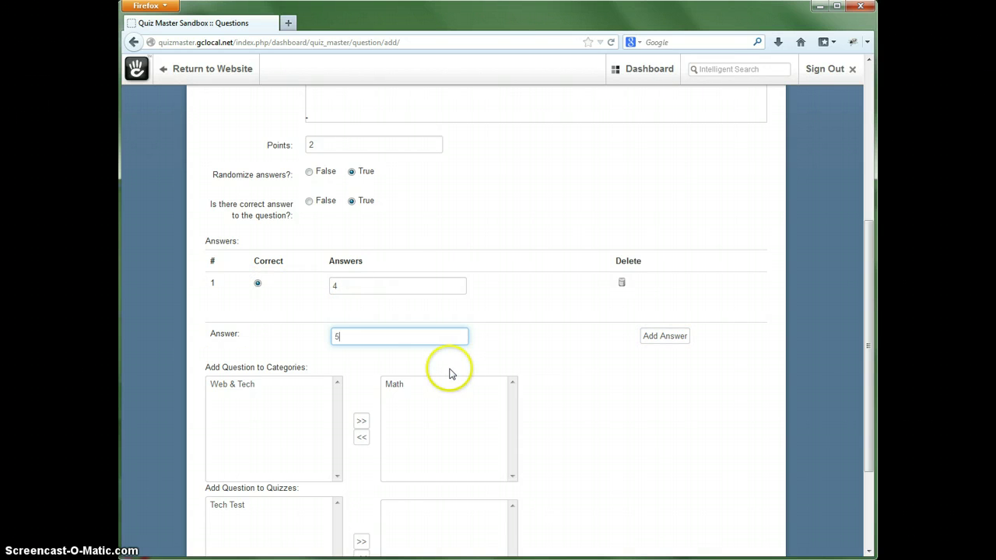
left_click(665, 336)
left_click(354, 365)
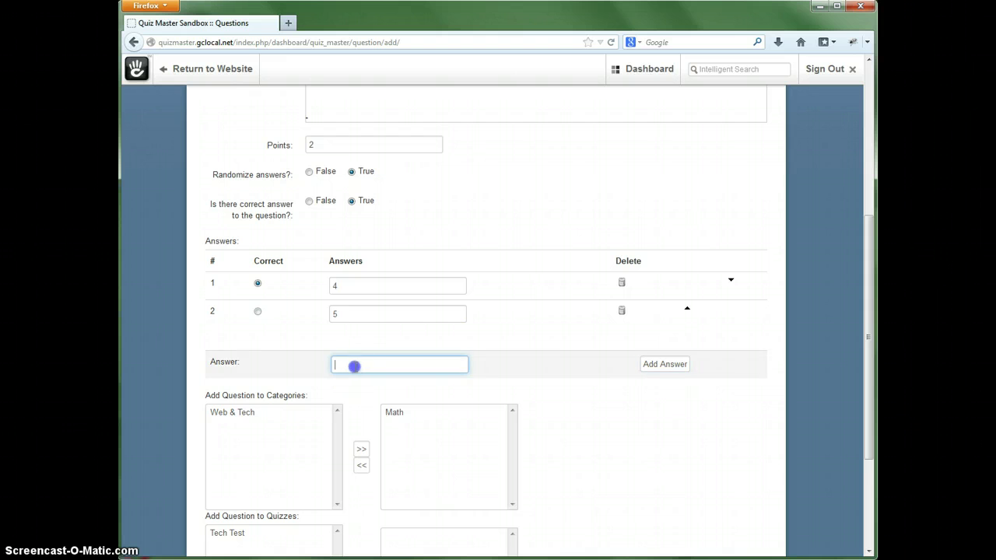
type("6")
left_click(665, 365)
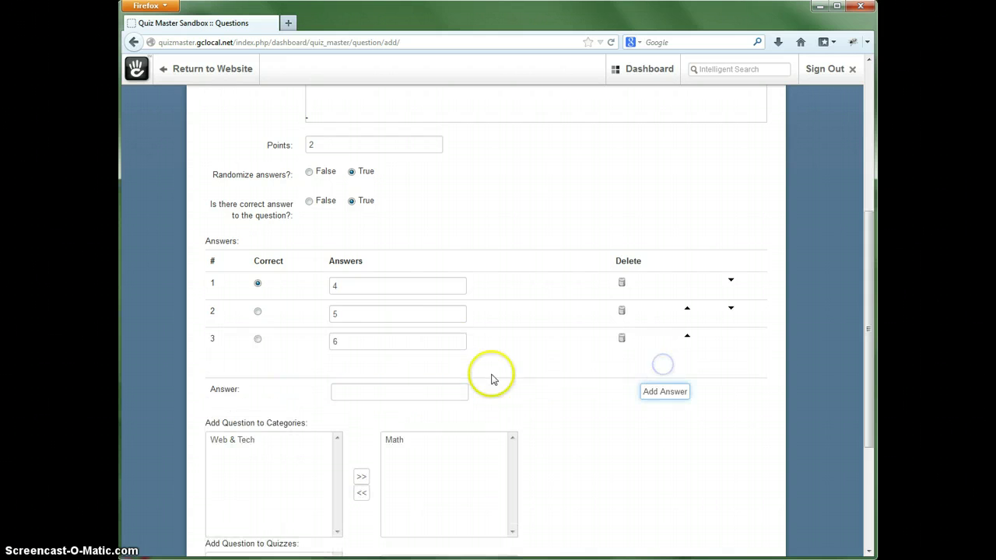
scroll(549, 440, "down", 4)
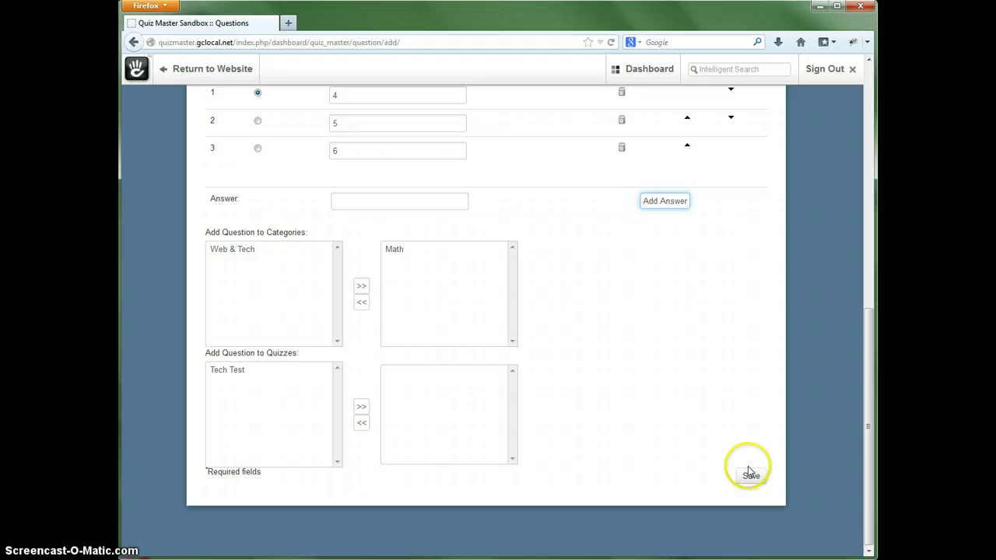
left_click(751, 476)
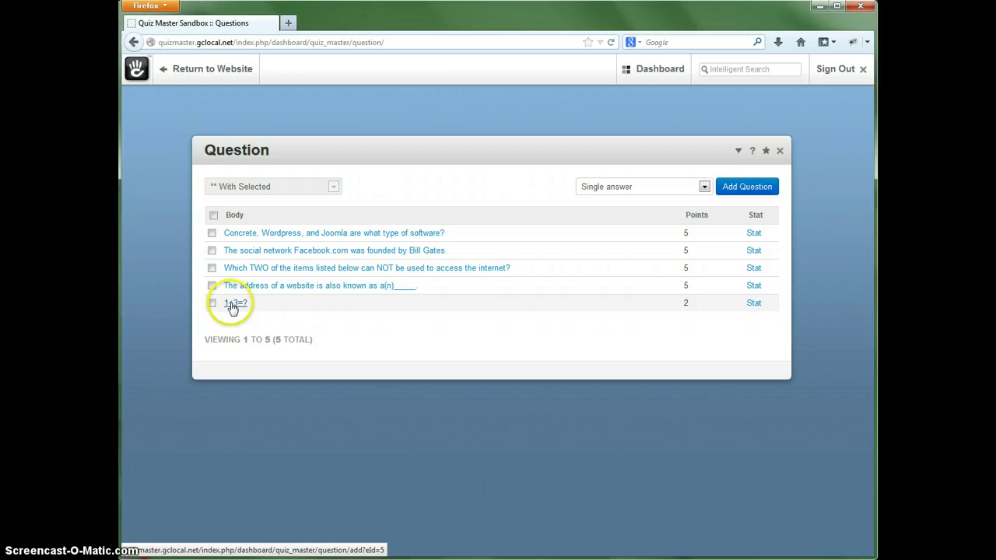
Step: Reopen the saved "1+3=?" question and review its settings, answers and category assignment
left_click(234, 305)
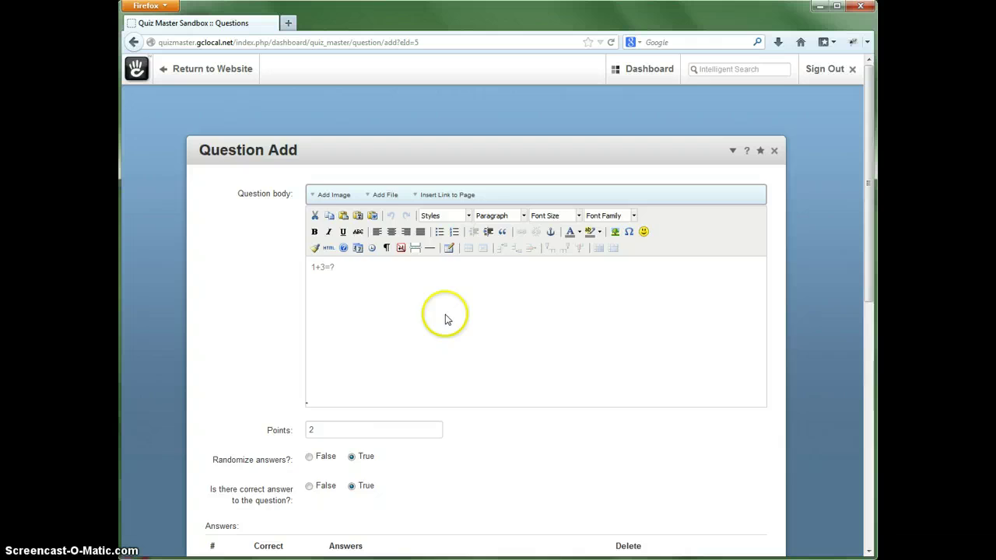
scroll(532, 389, "down", 6)
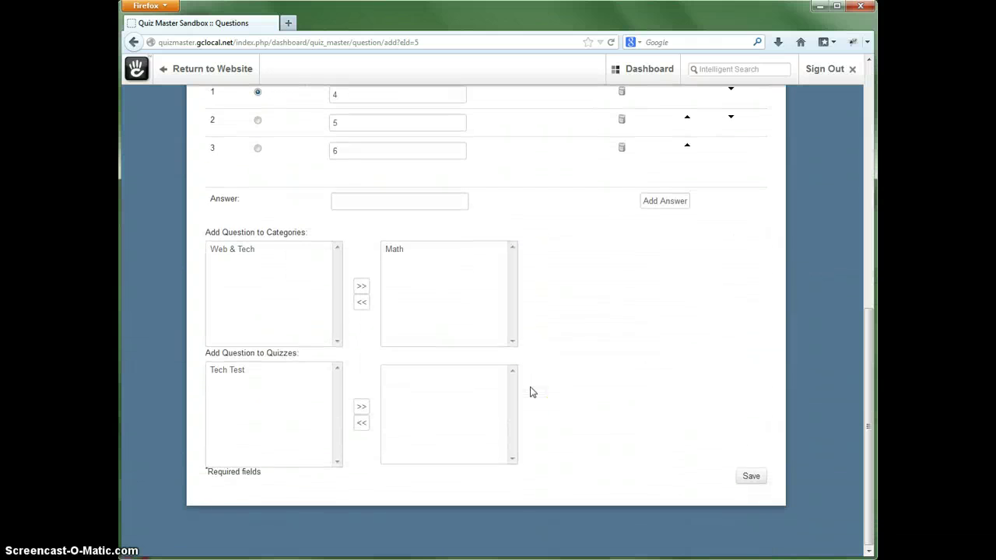
scroll(532, 389, "up", 5)
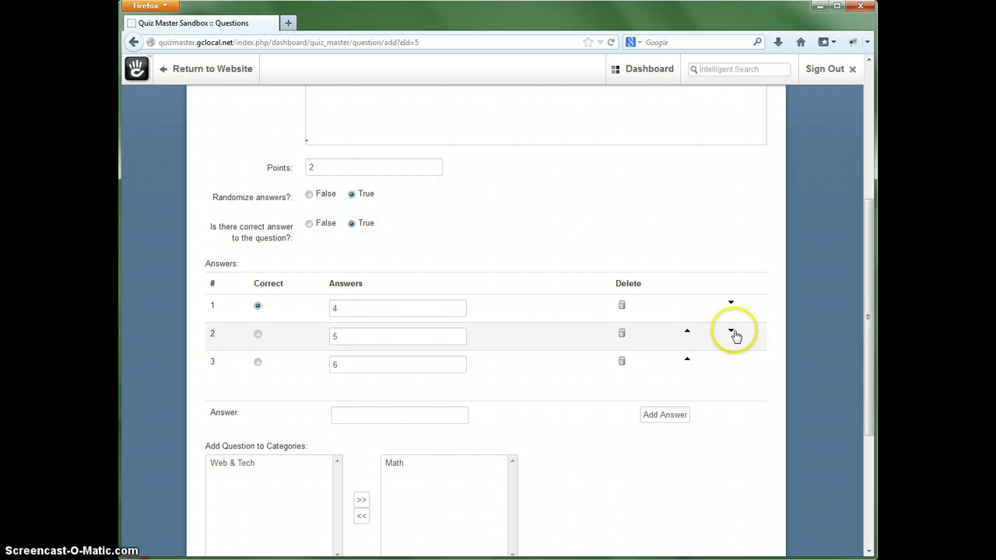
Step: Go to the quizzes list and start a new quiz titled "Math Test"
scroll(428, 313, "up", 5)
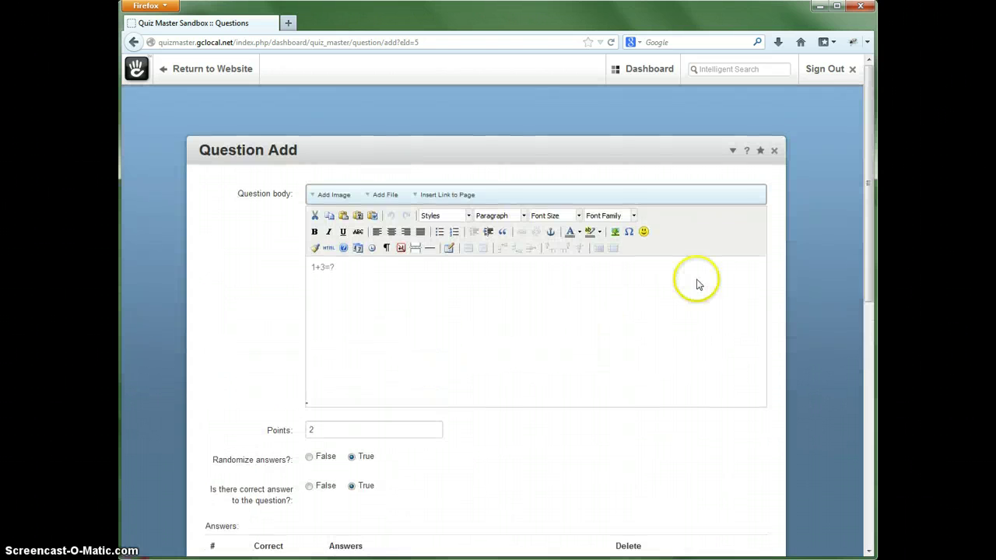
left_click(733, 151)
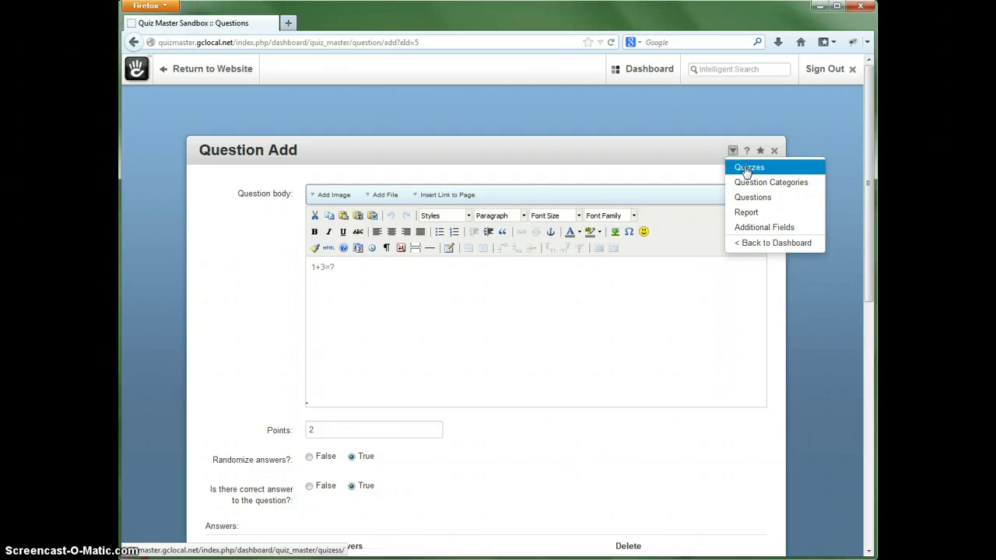
left_click(745, 168)
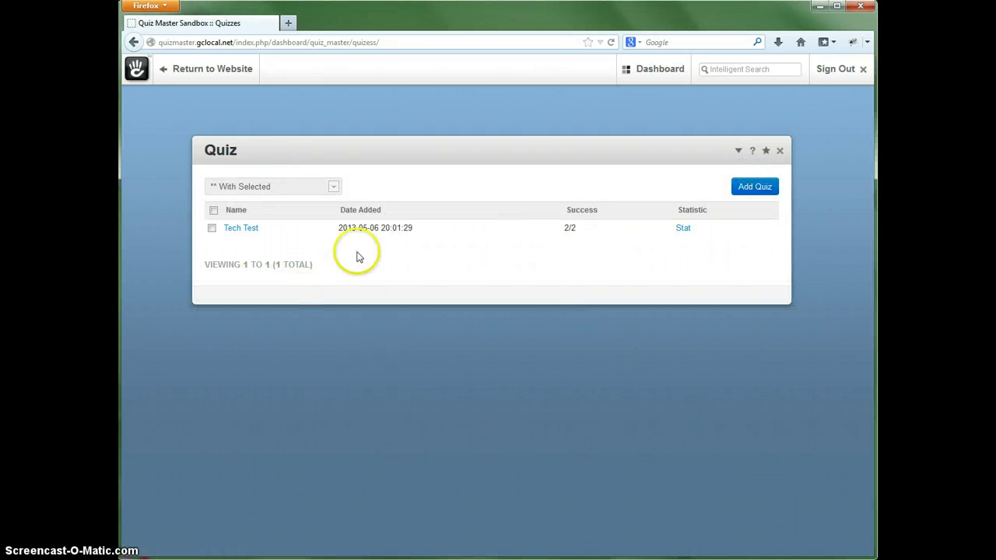
left_click(755, 188)
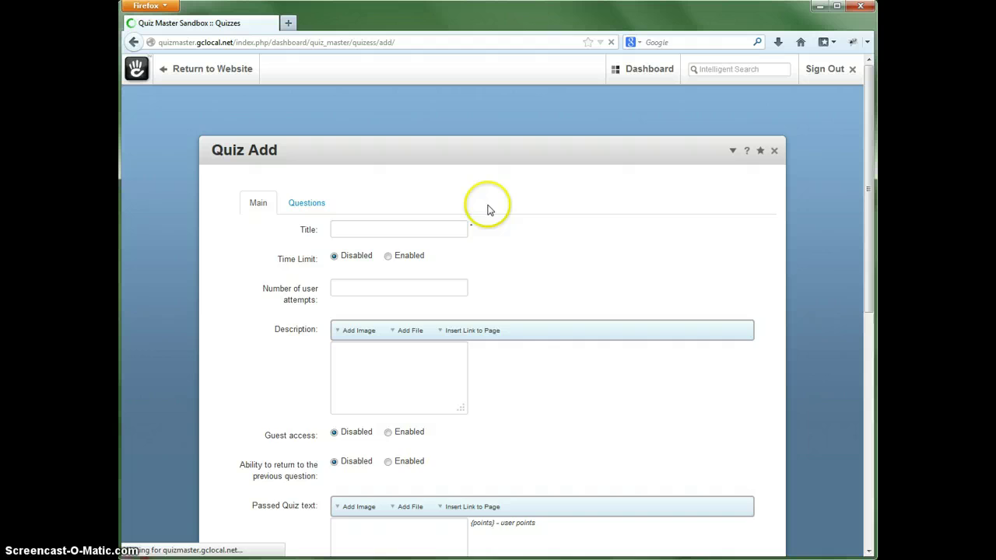
left_click(374, 229)
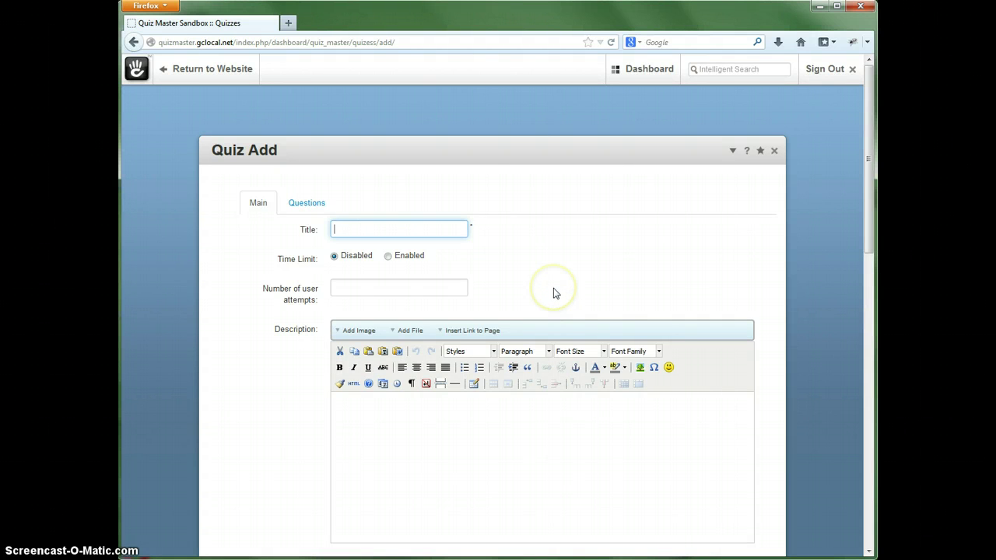
type("Math Test")
Step: Try out a time limit of 180 seconds for the quiz and switch it back to disabled
left_click(388, 257)
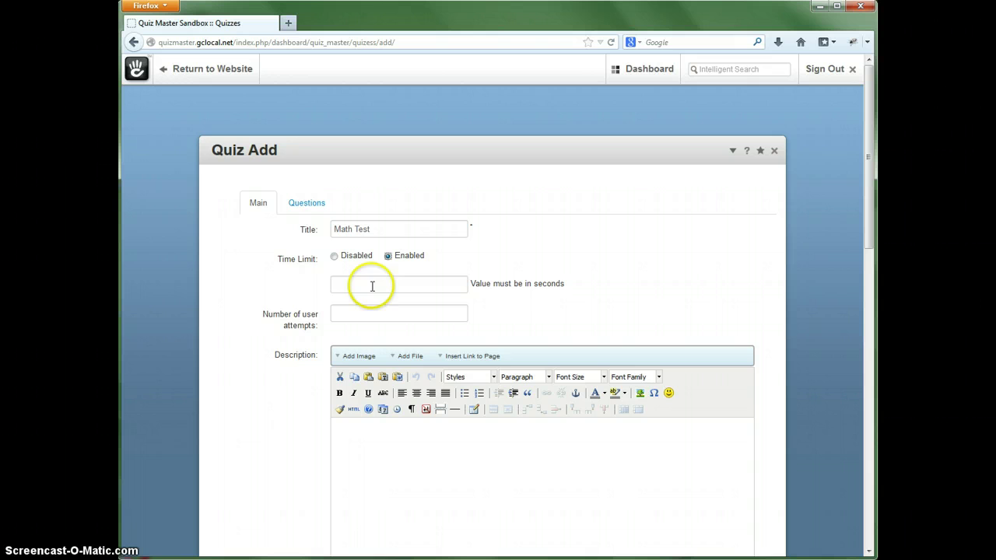
left_click(367, 288)
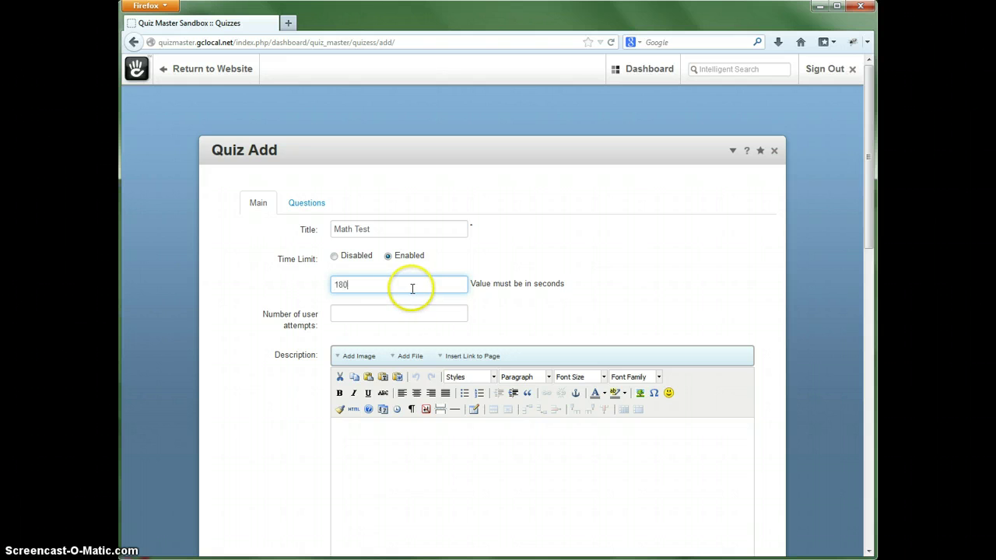
left_click(335, 258)
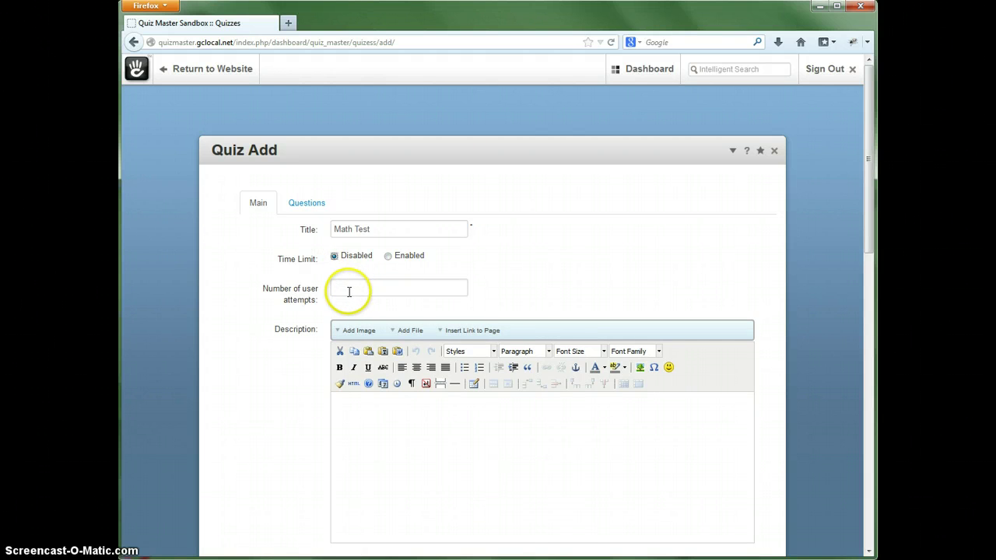
Step: Set the number of user attempts to 3 and enter "This is a math test." as the quiz description
left_click(346, 288)
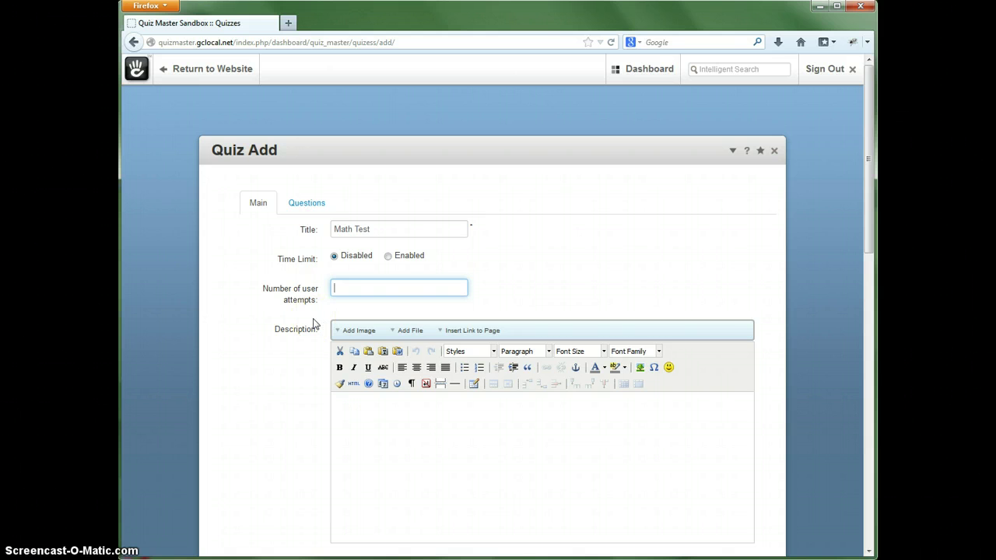
type("3")
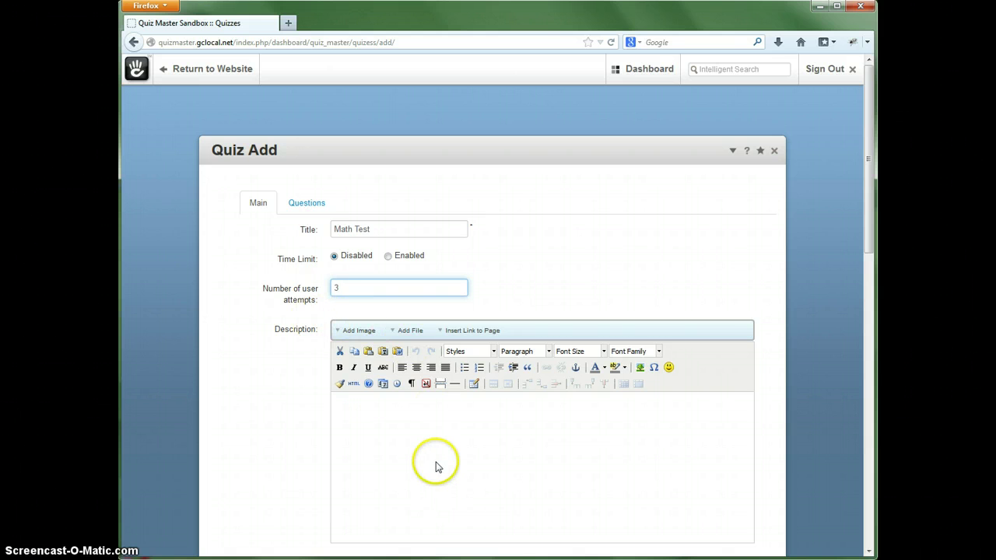
left_click(425, 425)
scroll(420, 412, "down", 5)
scroll(353, 280, "up", 2)
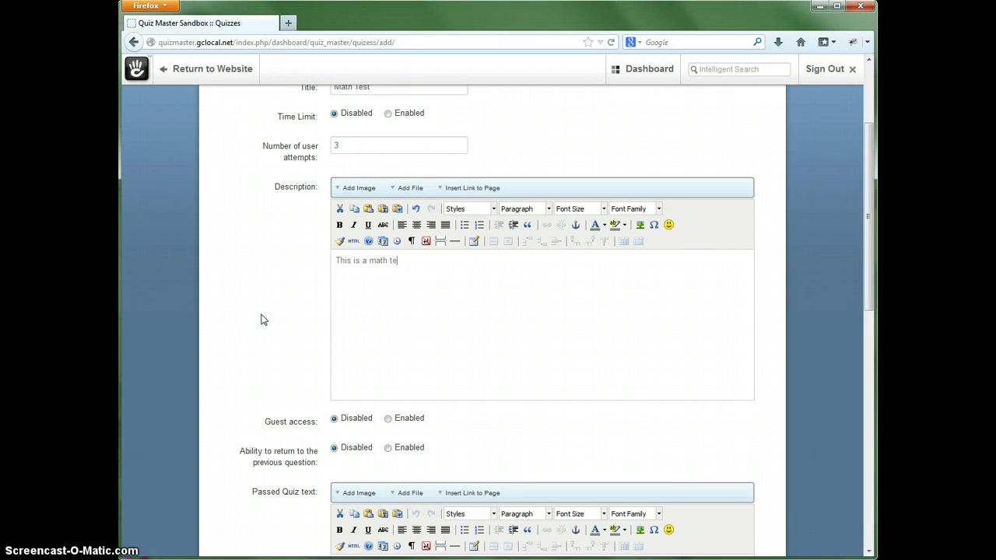
scroll(363, 386, "down", 2)
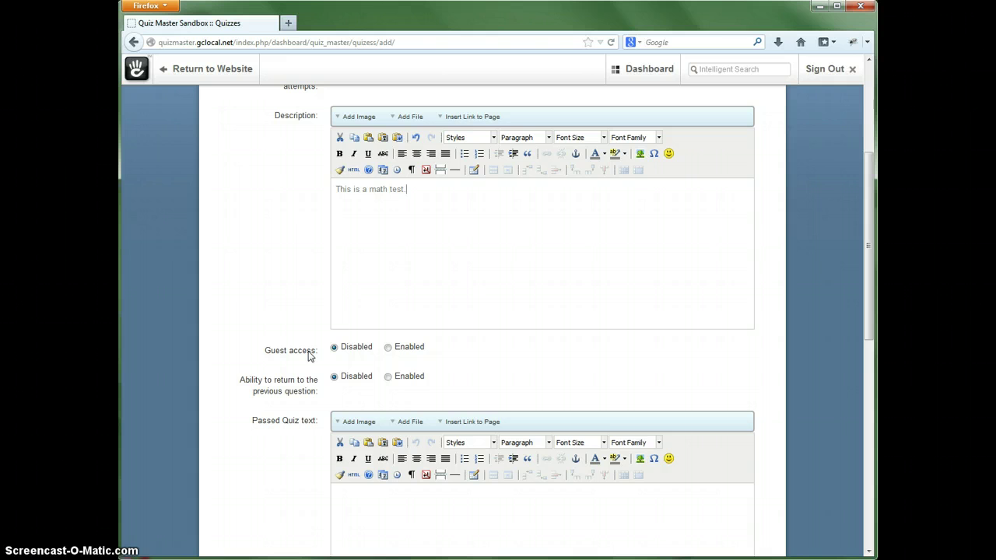
Step: Keep guest access disabled and enable the ability to return to the previous question
left_click(336, 349)
left_click(351, 348)
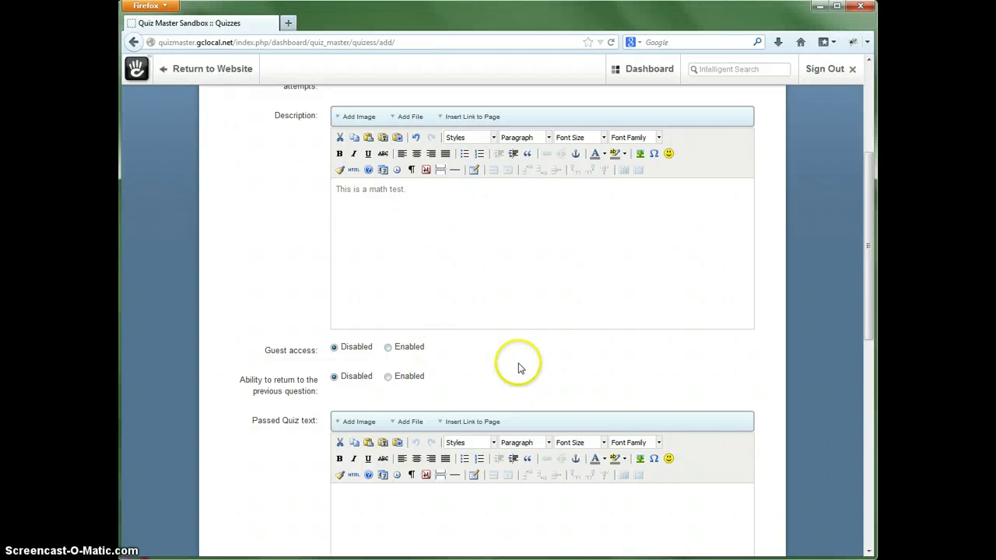
scroll(516, 363, "down", 2)
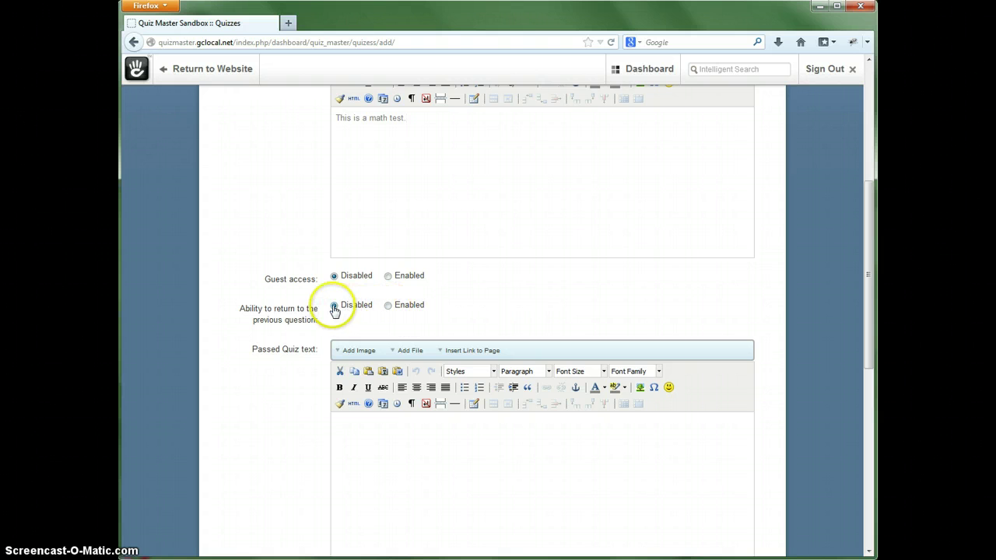
left_click(388, 306)
Step: Enter "Congratulations you pass!" as the passed quiz text
scroll(451, 420, "down", 3)
left_click(400, 309)
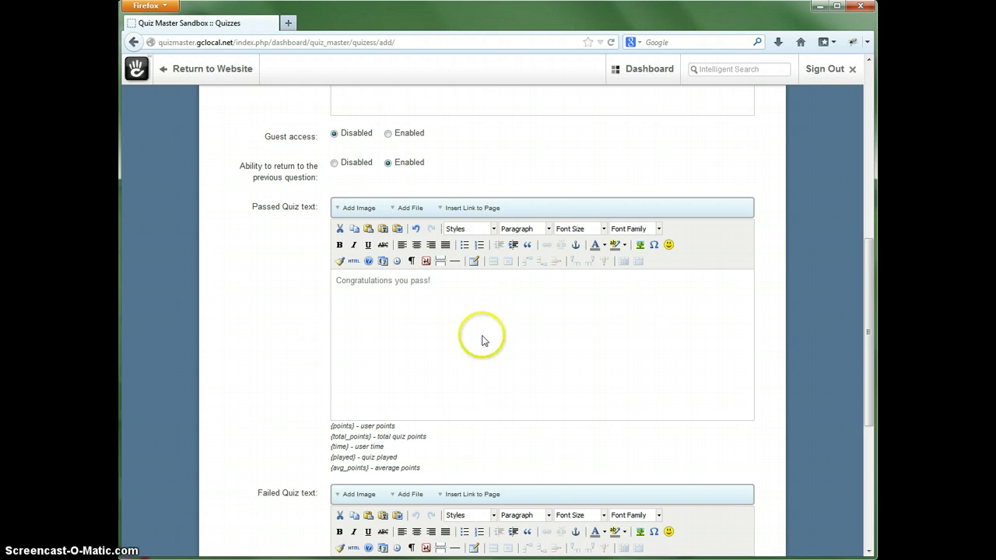
left_click_drag(434, 281, 335, 280)
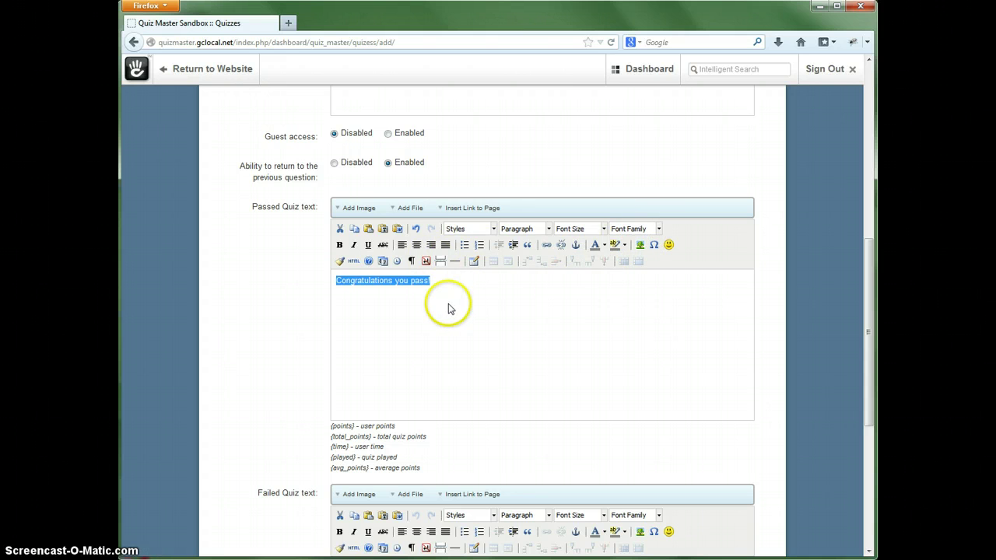
left_click(446, 308)
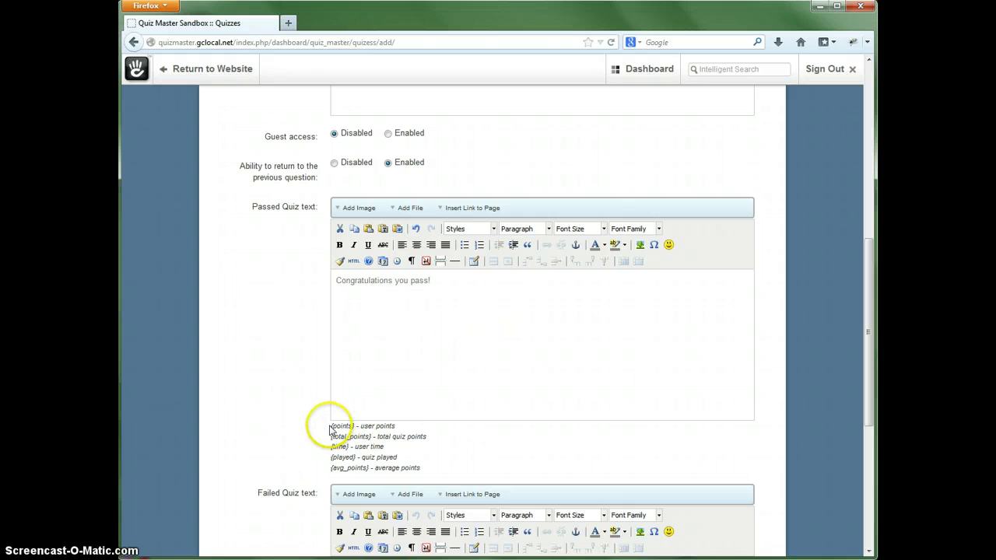
Step: Add a second line "YOU SCORED {points}" to the passed quiz text
left_click(387, 402)
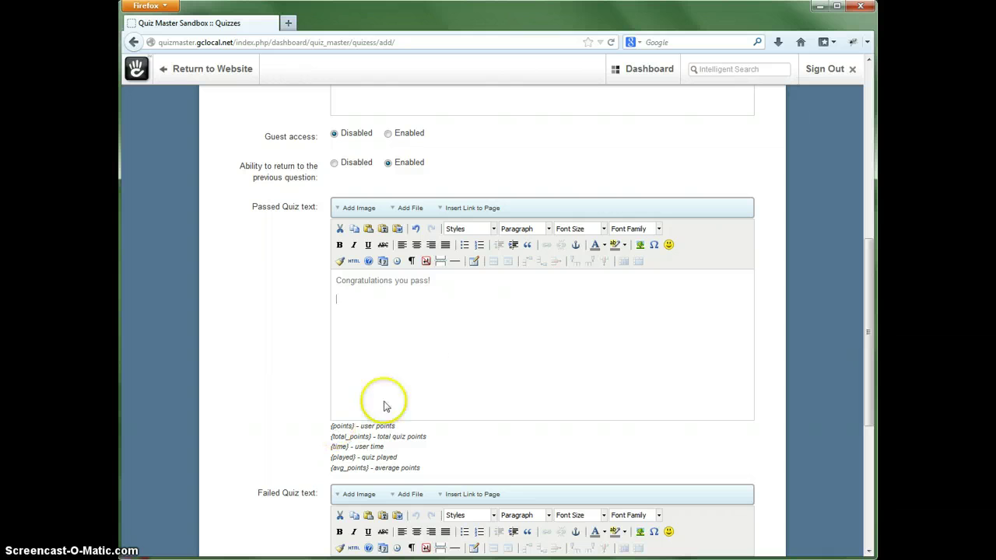
left_click(439, 375)
type("YOU SCORED {points")
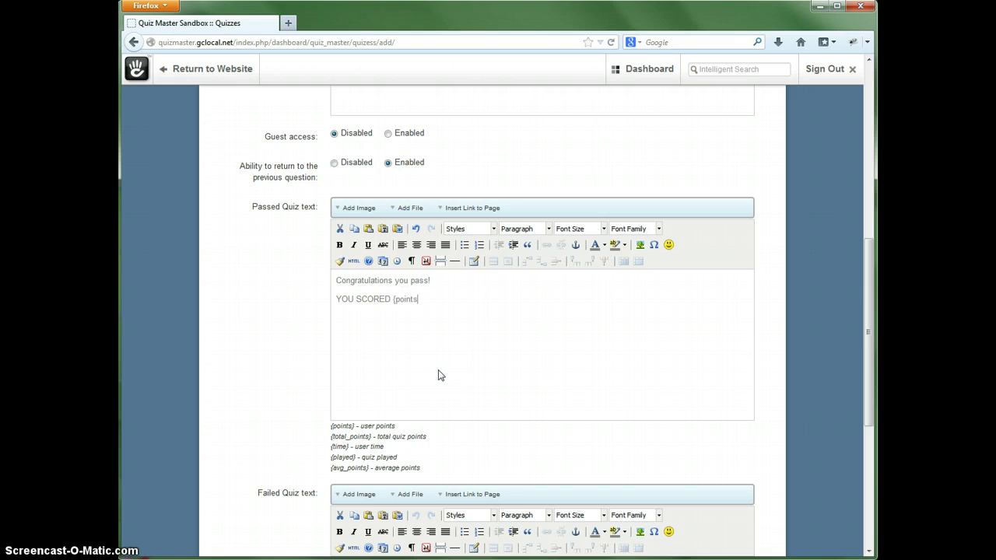
left_click(395, 299)
left_click(422, 300)
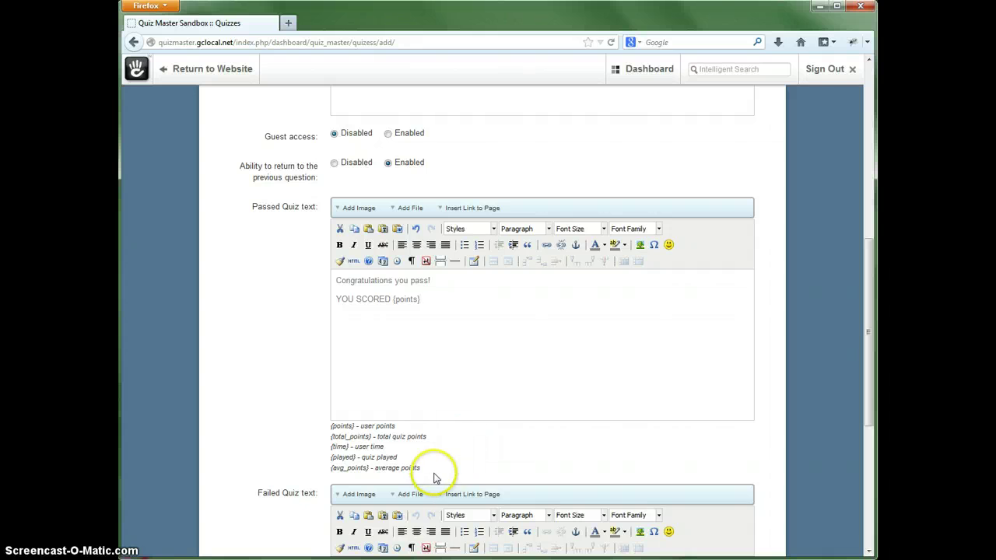
Step: Enter "You failed." as the failed quiz text
scroll(435, 459, "down", 5)
left_click(384, 458)
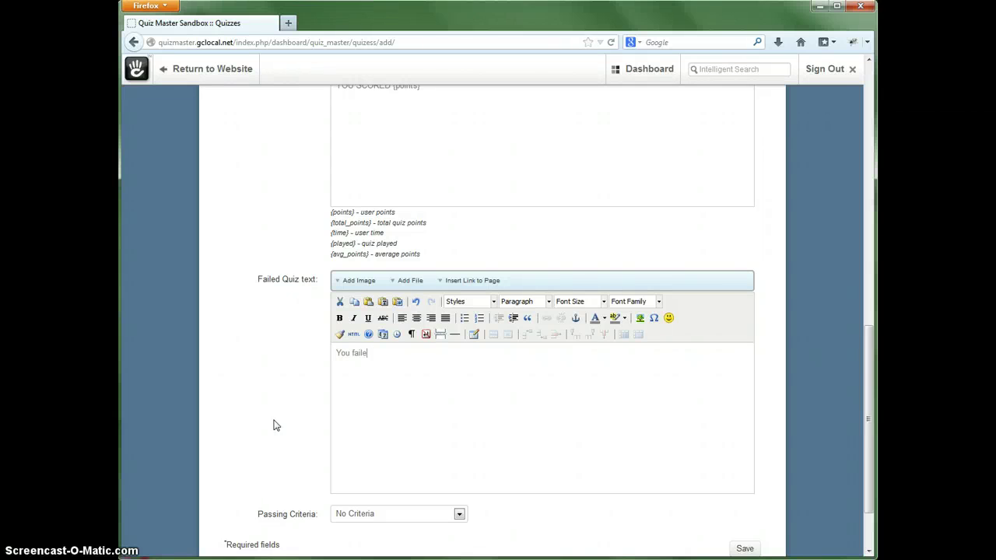
left_click(482, 383)
Step: Try the No Criteria option as the quiz's passing criteria
scroll(483, 387, "down", 2)
left_click(458, 443)
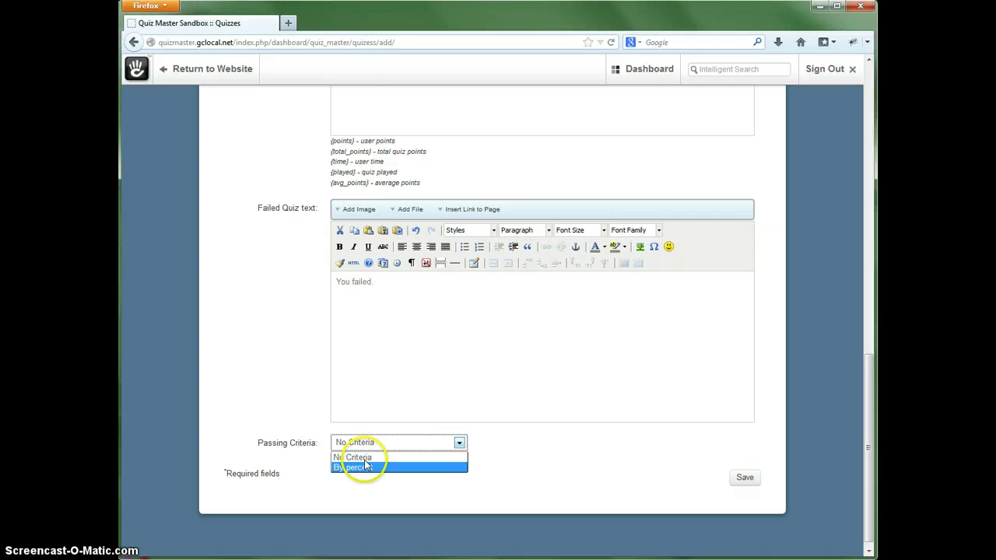
left_click(362, 459)
left_click(501, 474)
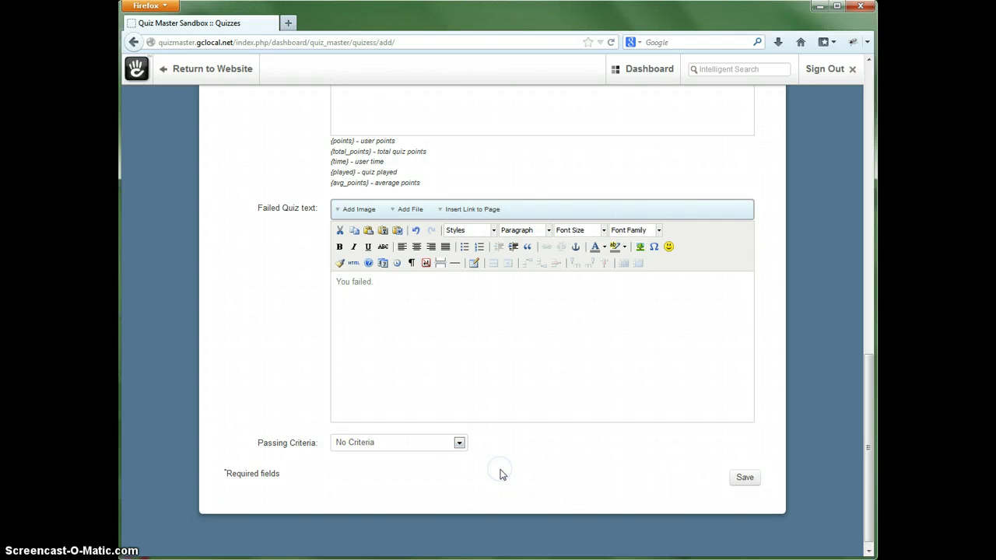
Step: Review the passed and failed quiz texts together with the passing criteria setting
left_click(363, 283)
left_click(456, 318)
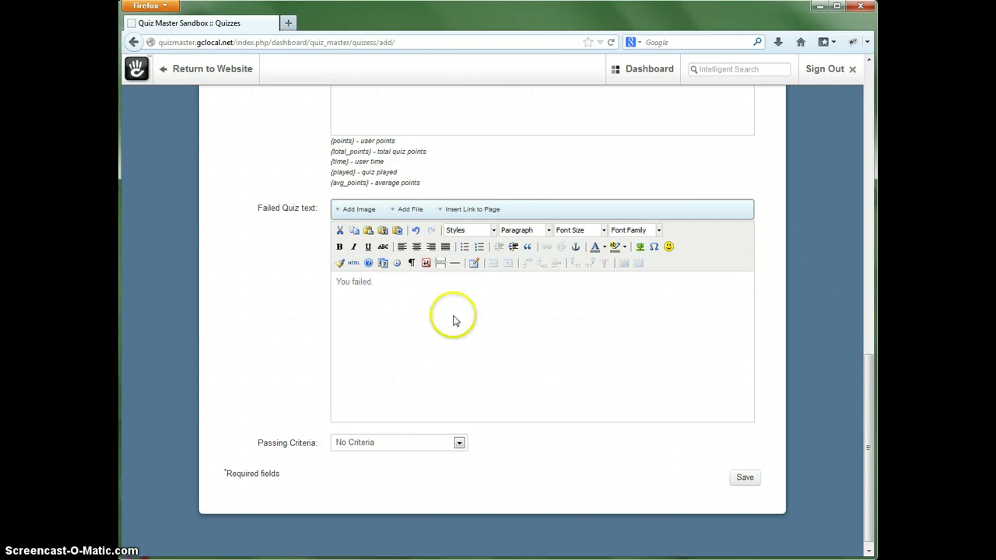
scroll(449, 320, "up", 2)
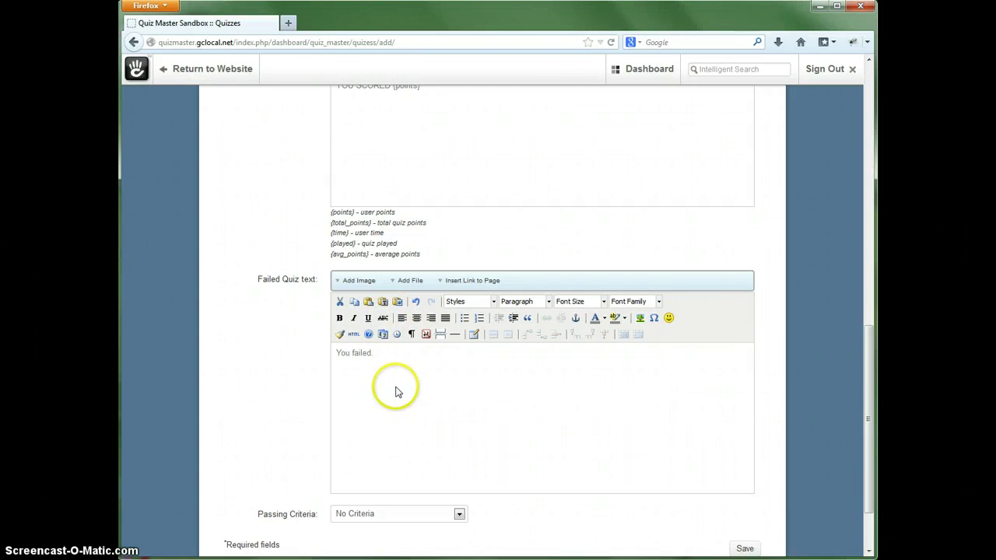
scroll(396, 389, "up", 2)
scroll(417, 417, "down", 4)
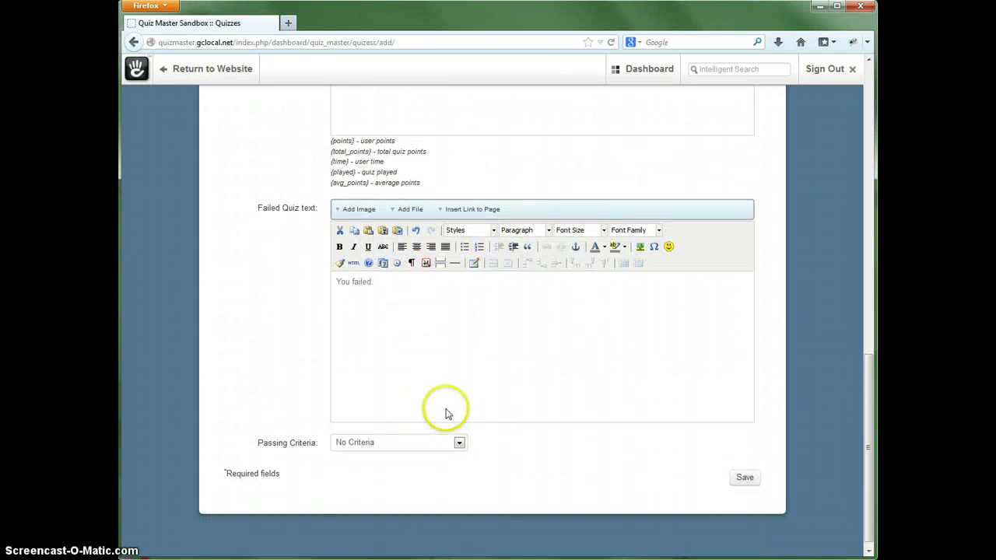
scroll(445, 416, "up", 2)
scroll(447, 422, "up", 4)
scroll(444, 438, "down", 4)
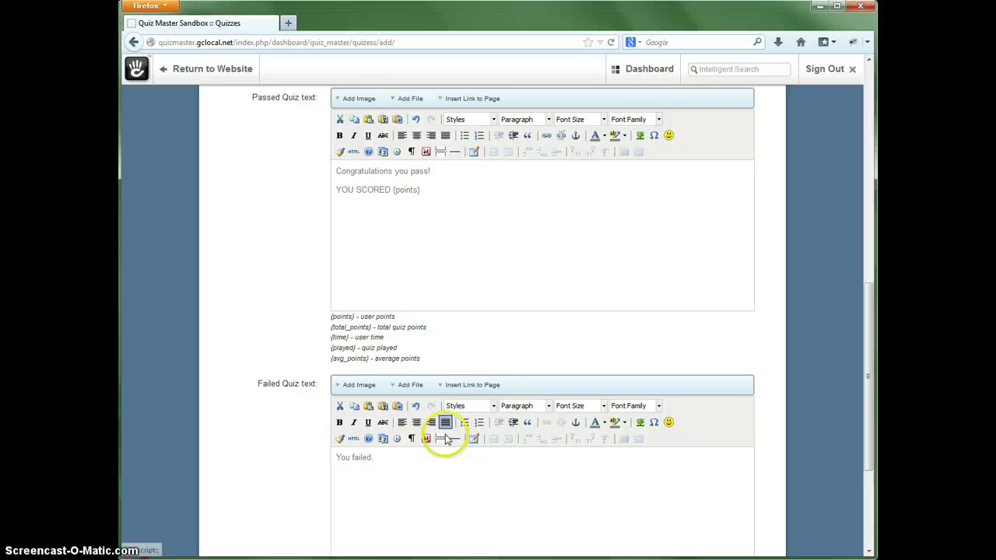
scroll(457, 484, "down", 3)
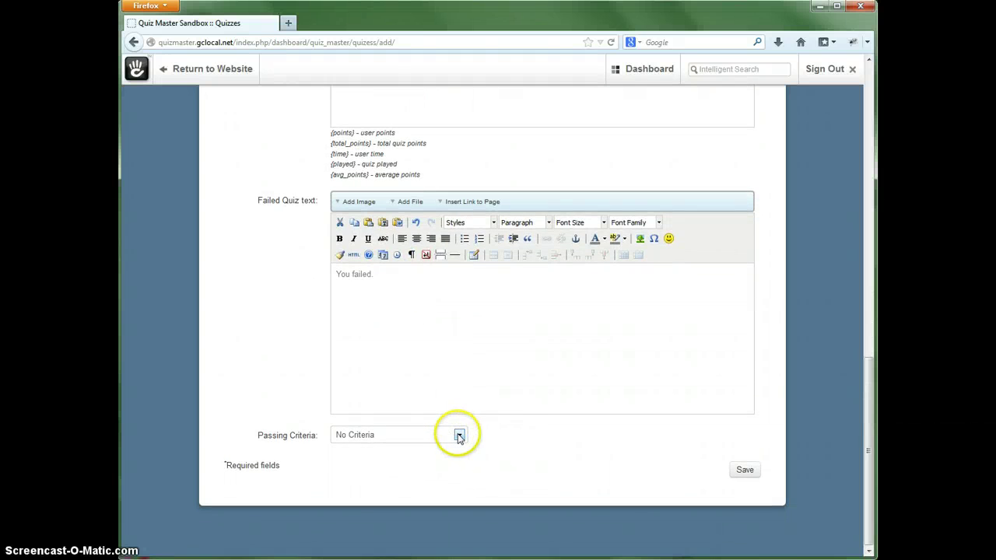
scroll(436, 306, "up", 6)
scroll(456, 400, "down", 6)
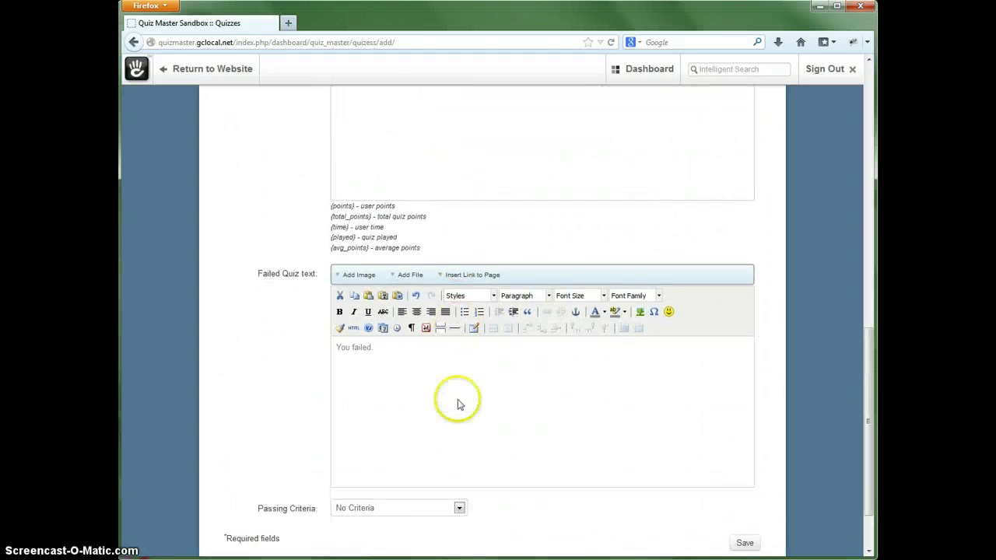
Step: Set the passing criteria to By percent with a passing score and save the quiz
left_click(460, 434)
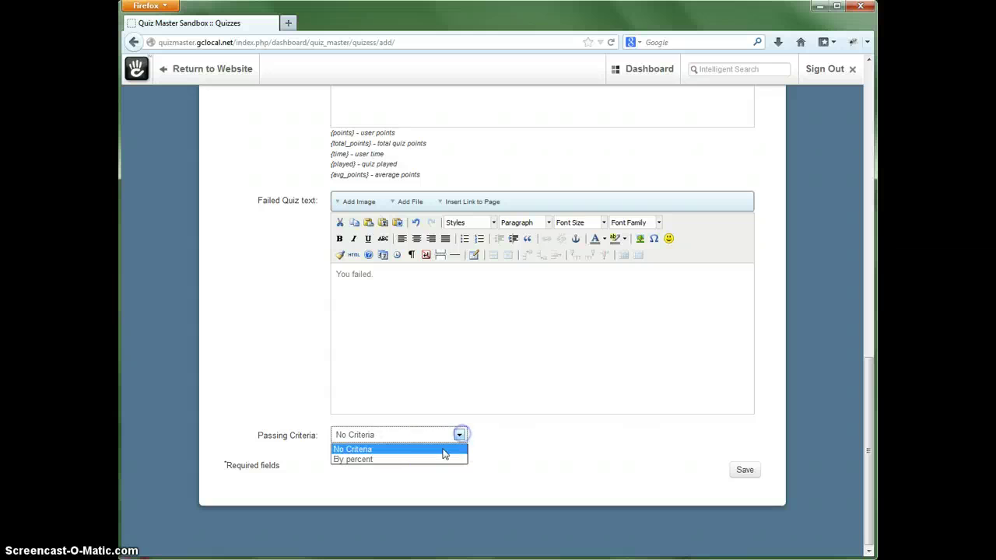
left_click(369, 459)
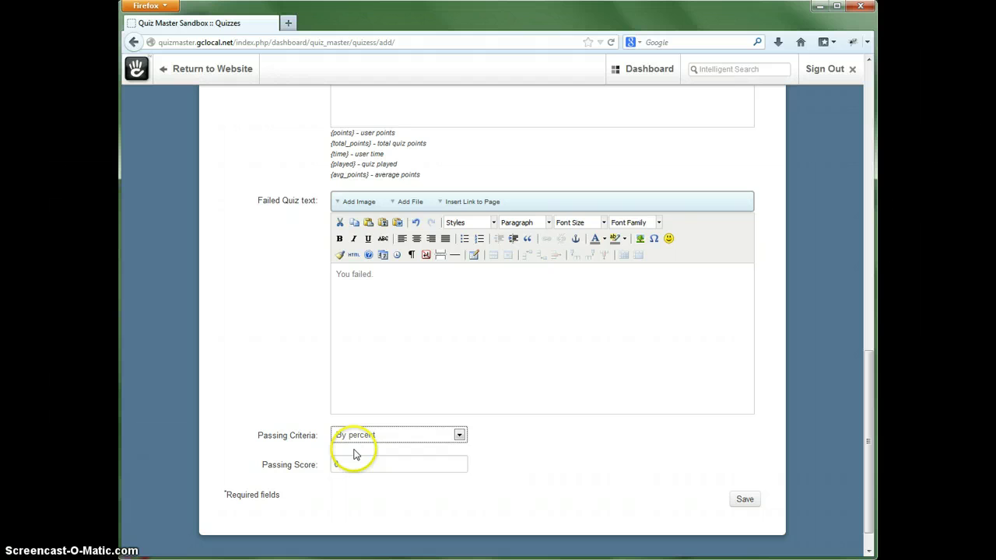
left_click(342, 464)
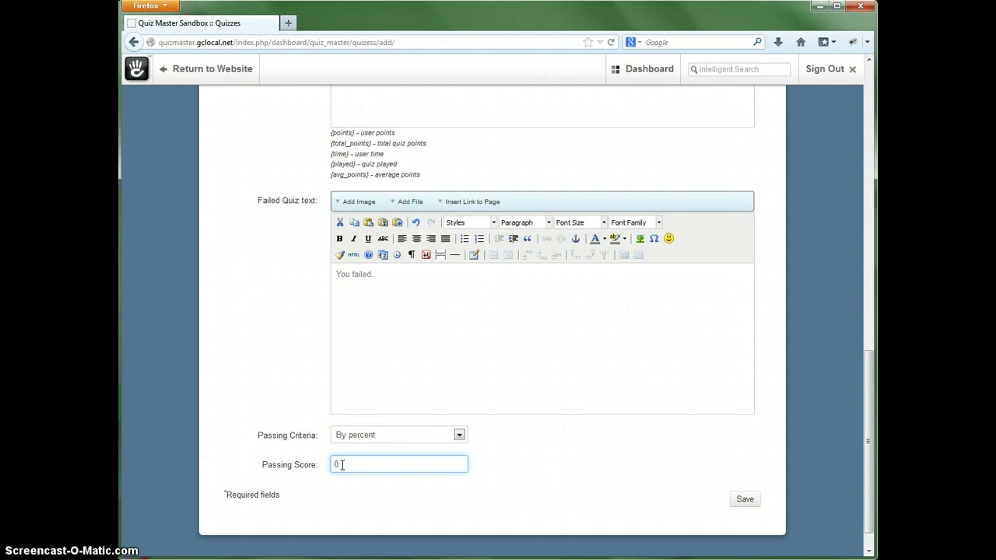
double_click(335, 464)
left_click(599, 466)
left_click(745, 499)
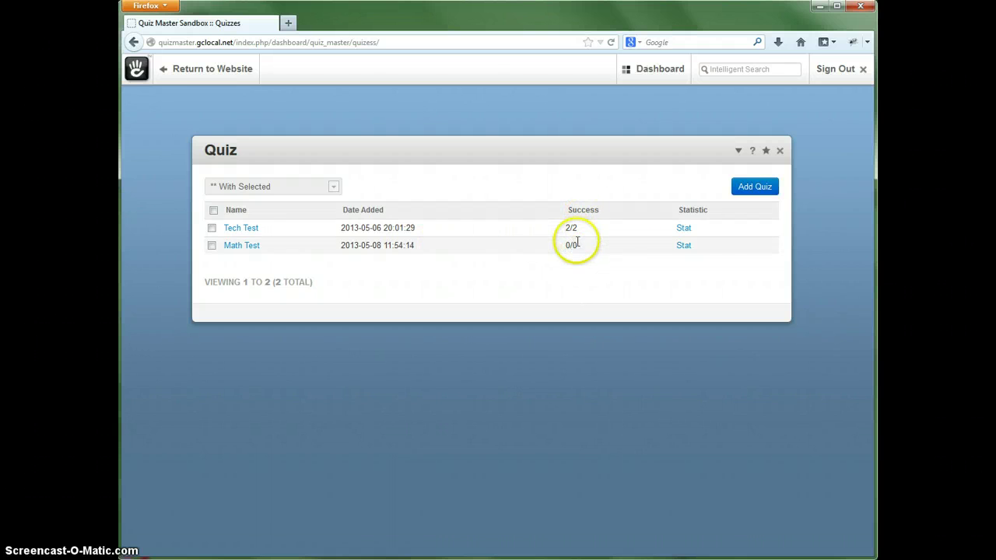
Step: Open the Math Test quiz's questions, filter them by the Math category and select the 1+3=? question
left_click(241, 247)
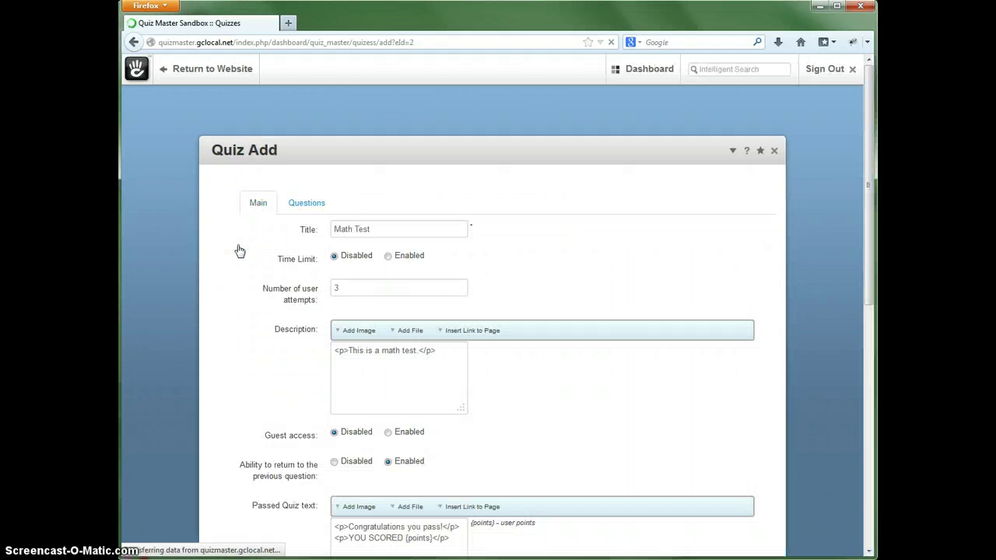
left_click(309, 206)
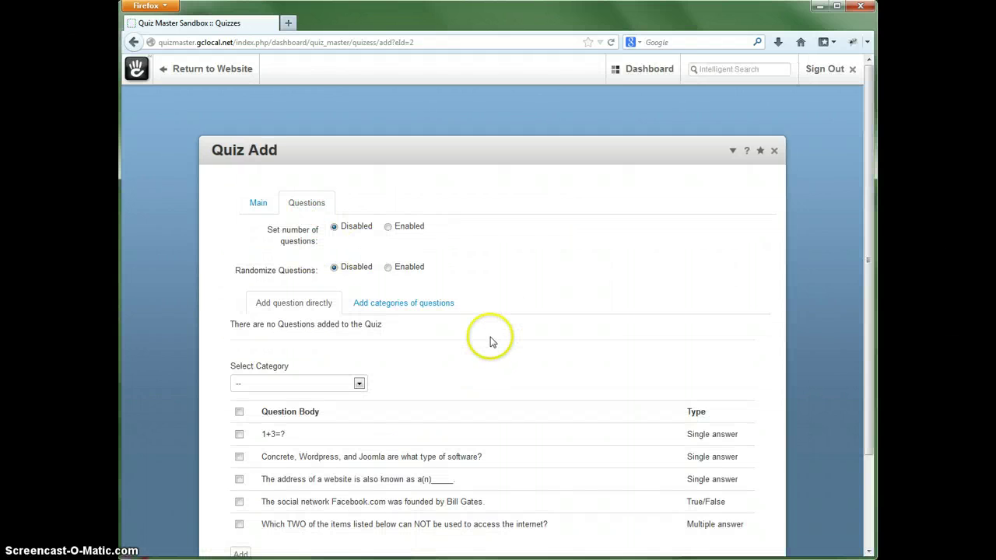
scroll(491, 341, "down", 3)
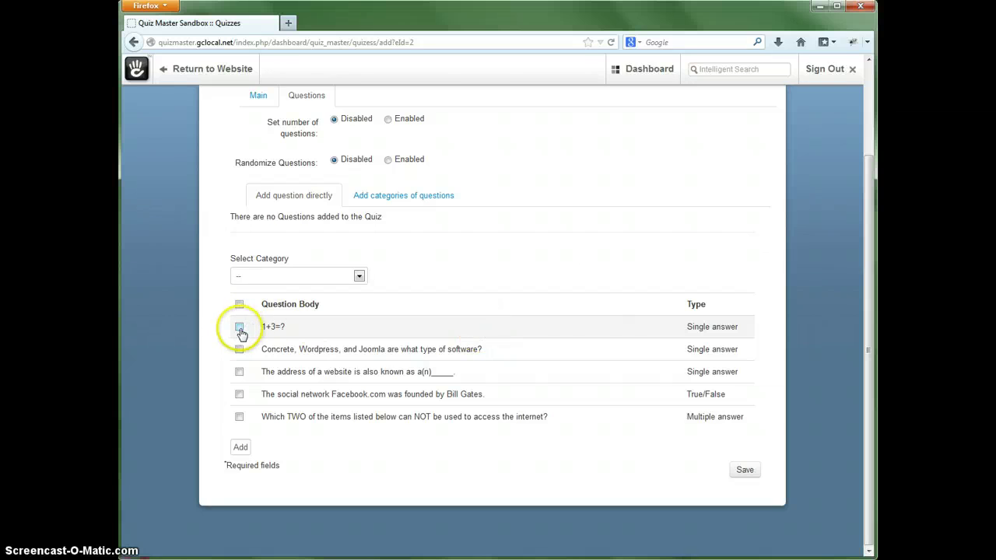
scroll(410, 278, "up", 2)
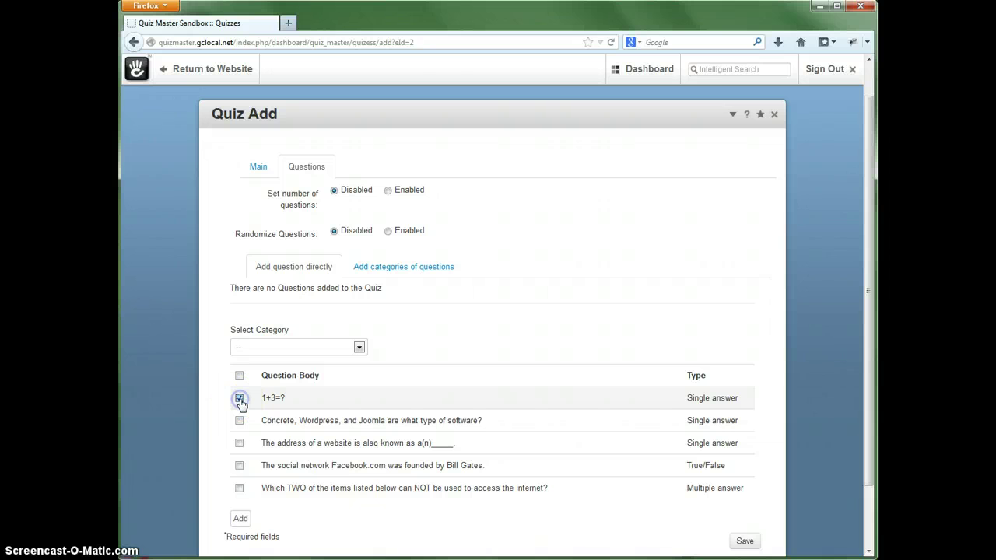
left_click(359, 347)
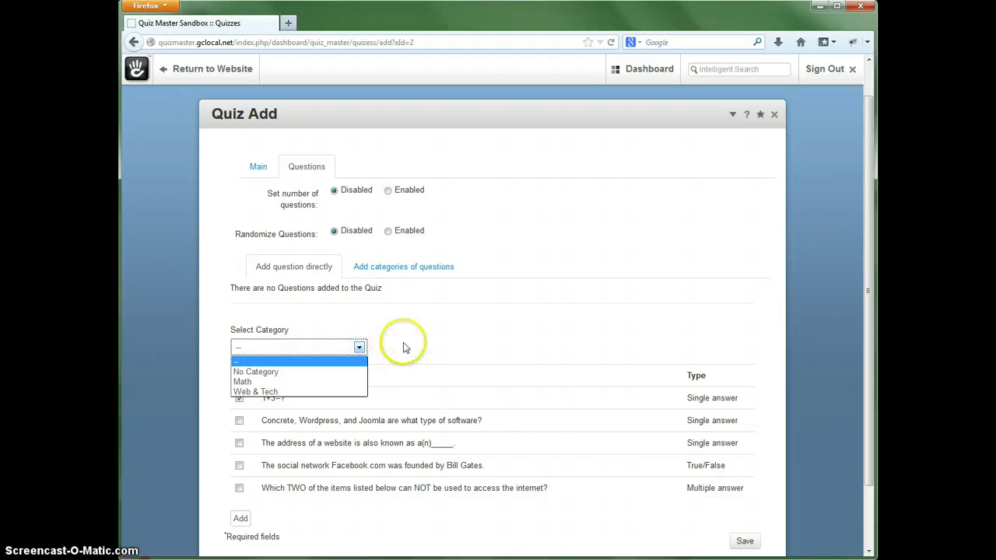
left_click(249, 383)
left_click(238, 414)
left_click(240, 395)
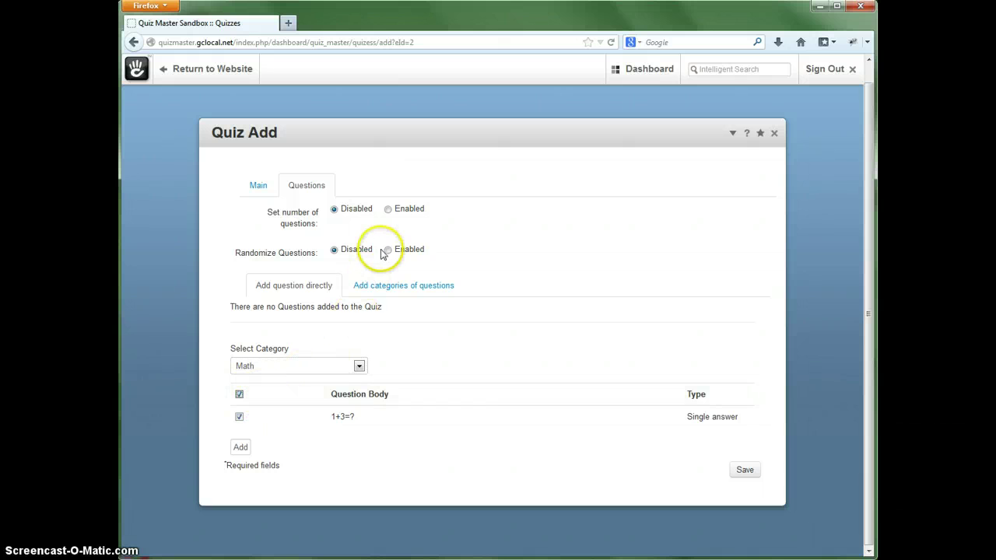
Step: Tick Math among the question categories, enable Randomize Questions, and return to adding questions directly
left_click(388, 287)
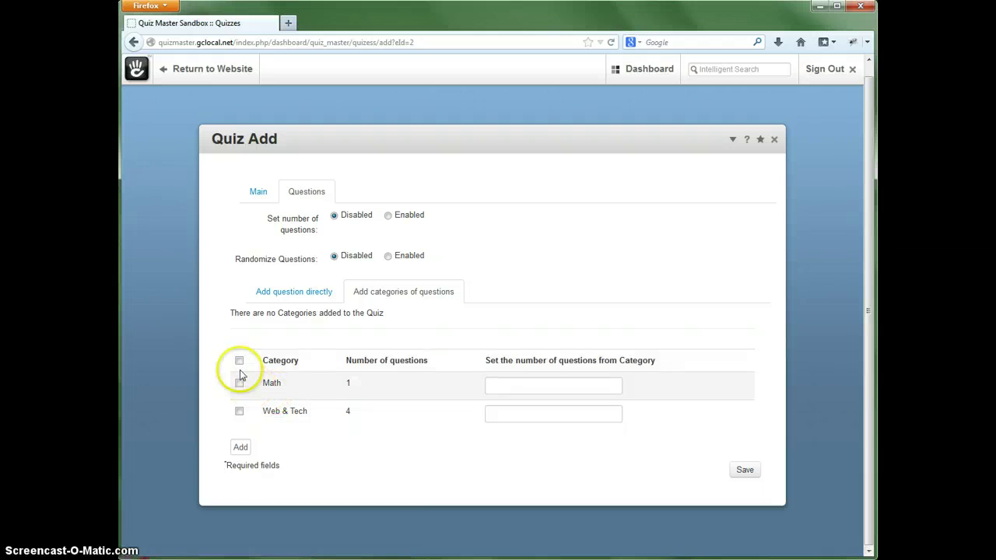
left_click(239, 384)
left_click(352, 383)
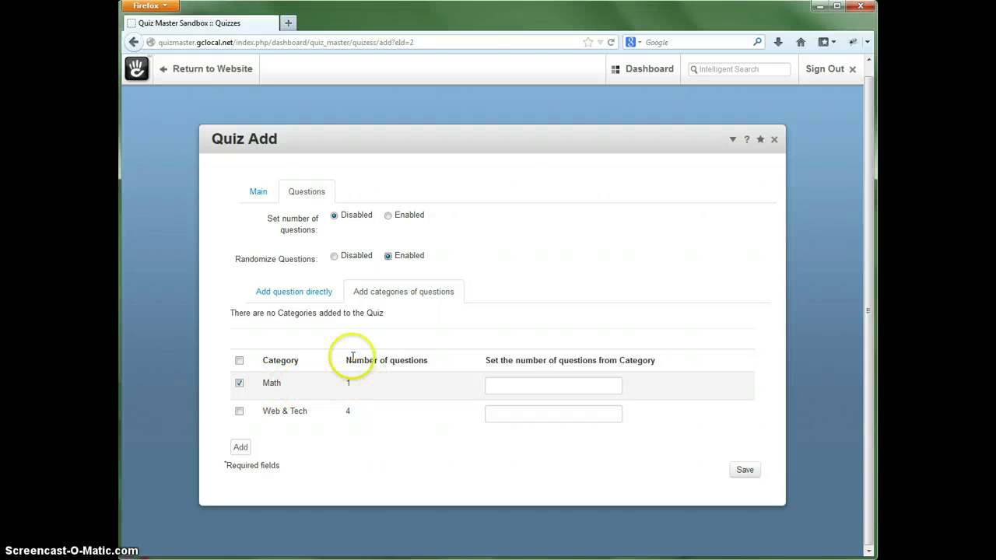
left_click(295, 293)
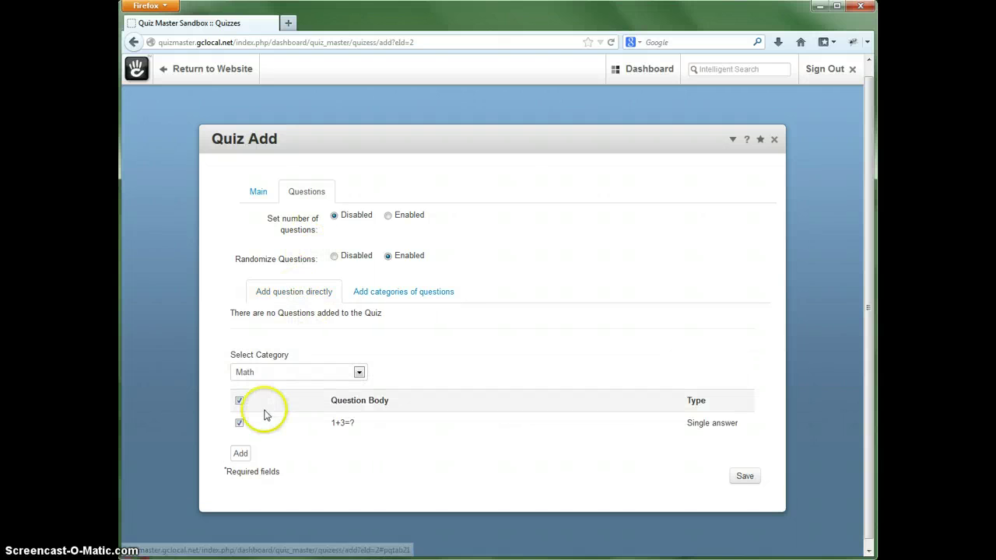
Step: Try limiting the quiz to a set number of questions of 1, and disable that limit again
left_click(388, 217)
left_click(355, 247)
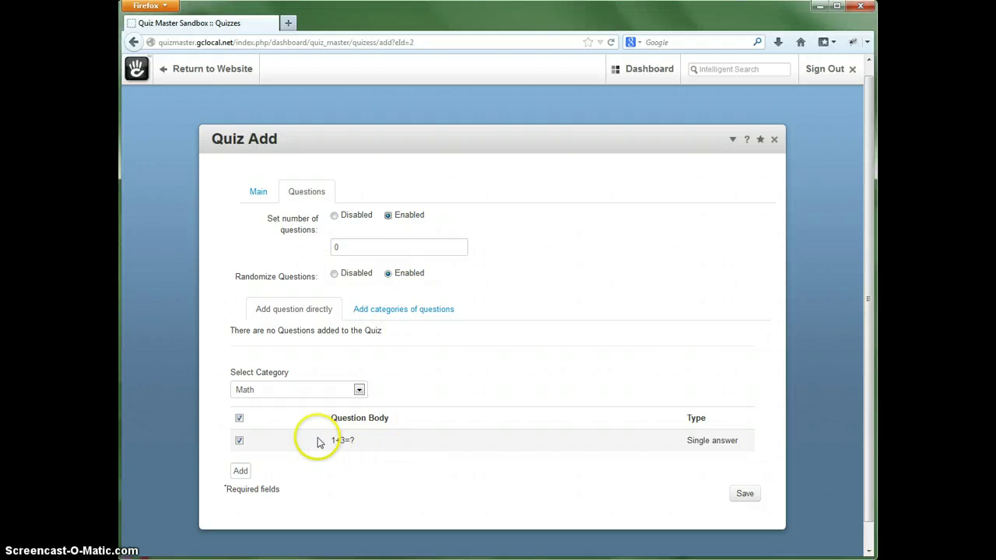
left_click(333, 245)
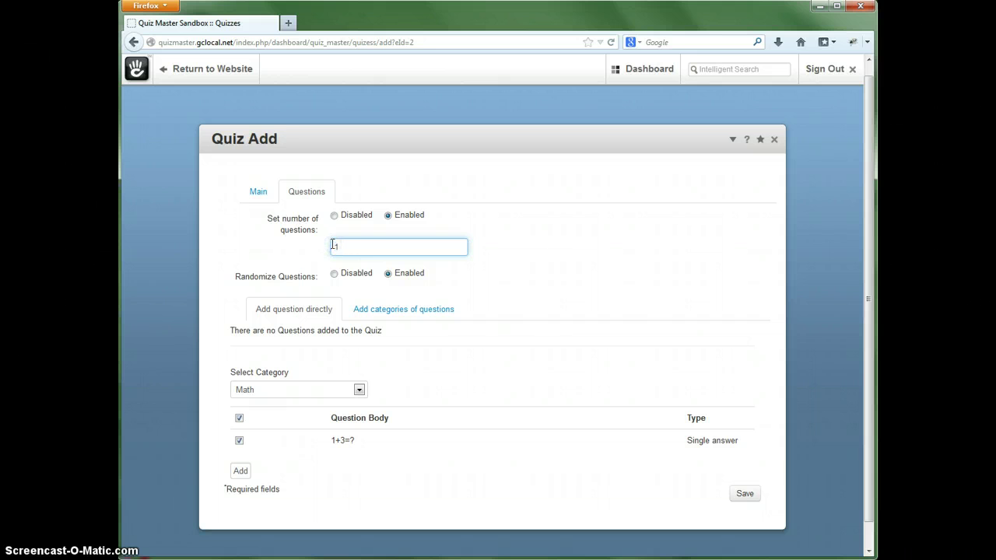
left_click(333, 216)
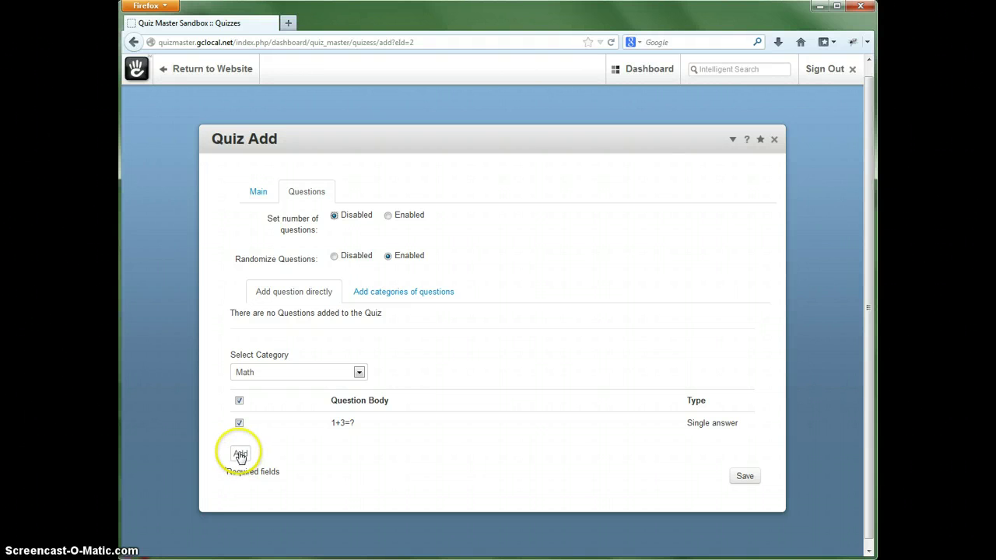
Step: Add the selected 1+3=? question directly to the quiz
left_click(242, 456)
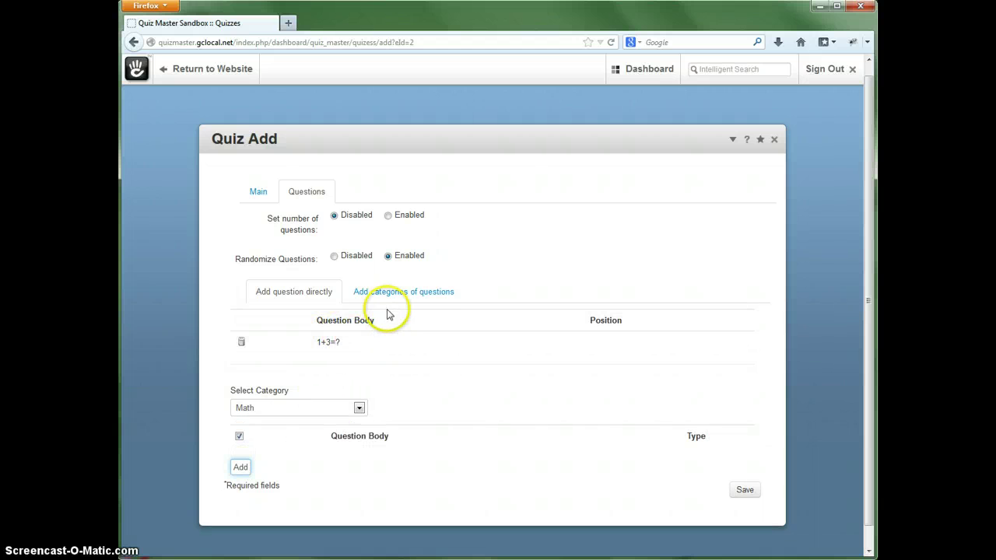
Step: Try setting the number of questions drawn from the Web & Tech category to 3, and clear the value
left_click(418, 292)
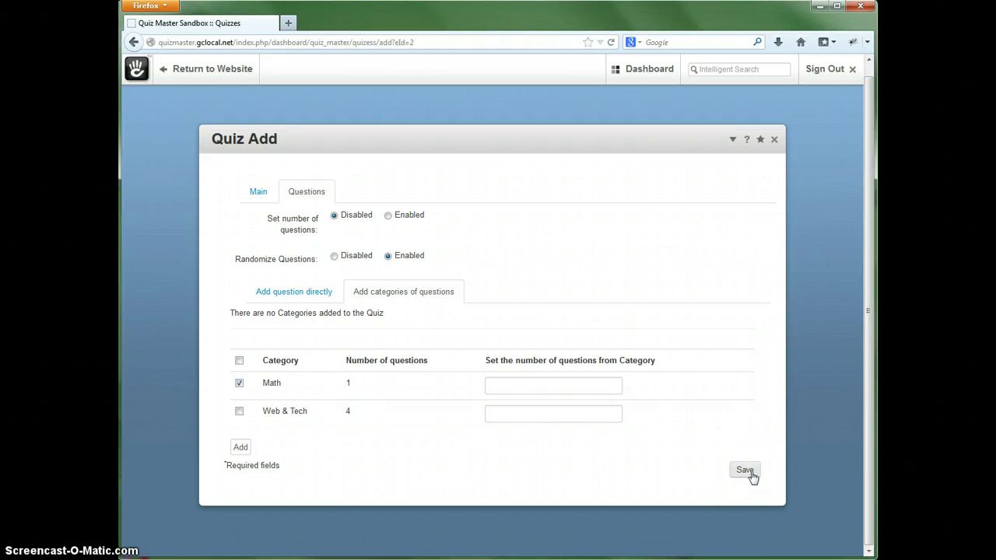
left_click(521, 385)
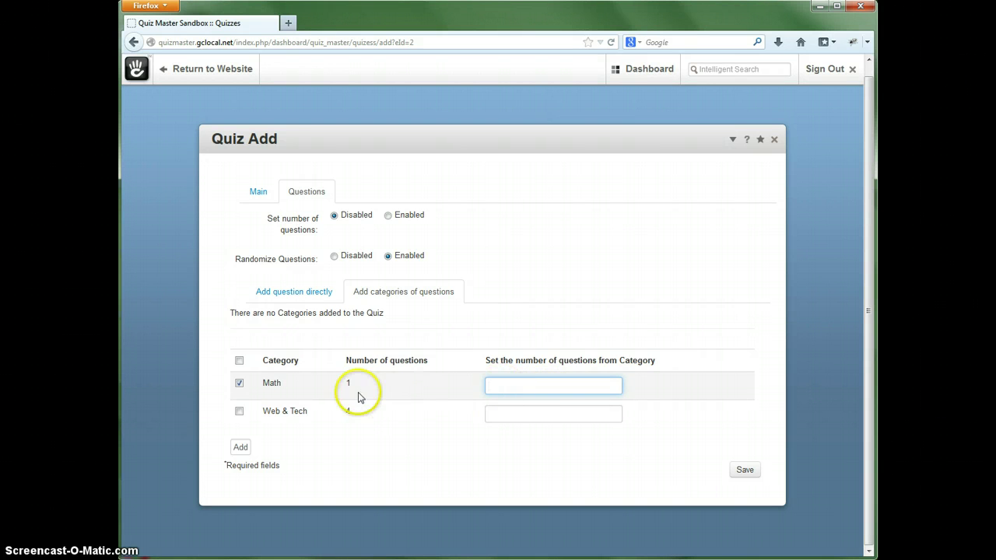
left_click(500, 414)
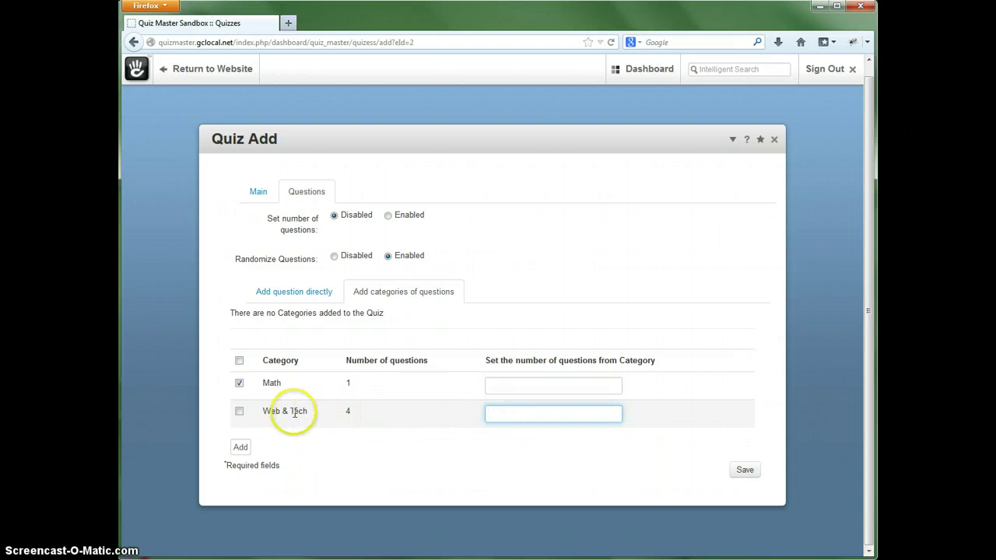
type("3")
left_click_drag(498, 418, 489, 414)
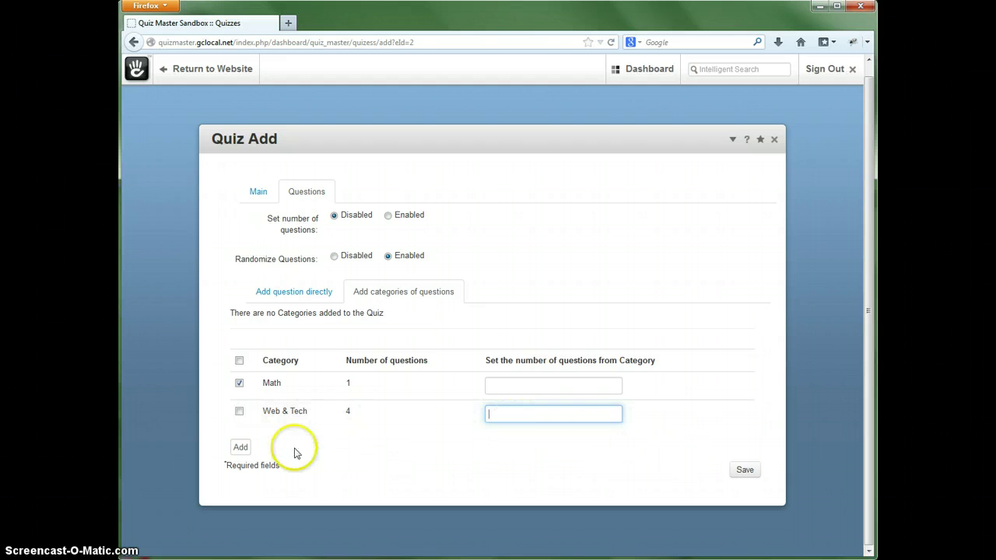
Step: Save the Math Test quiz and open the Quizzes page of the public website
left_click(744, 476)
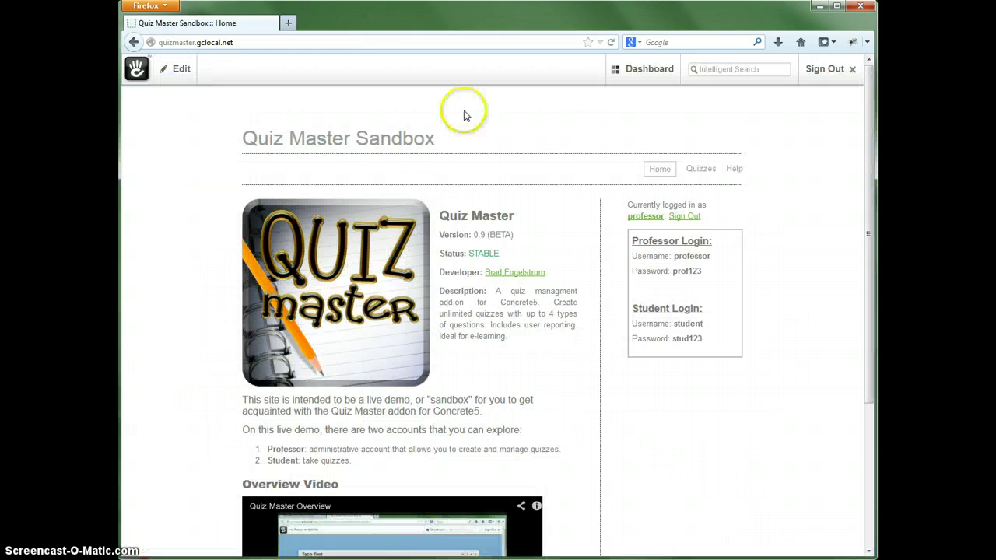
left_click(701, 170)
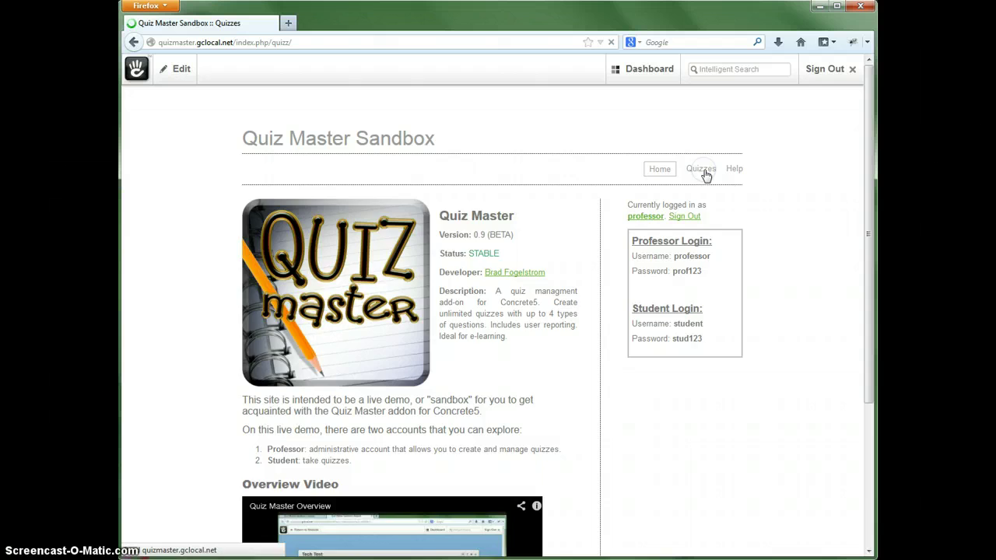
left_click(656, 236)
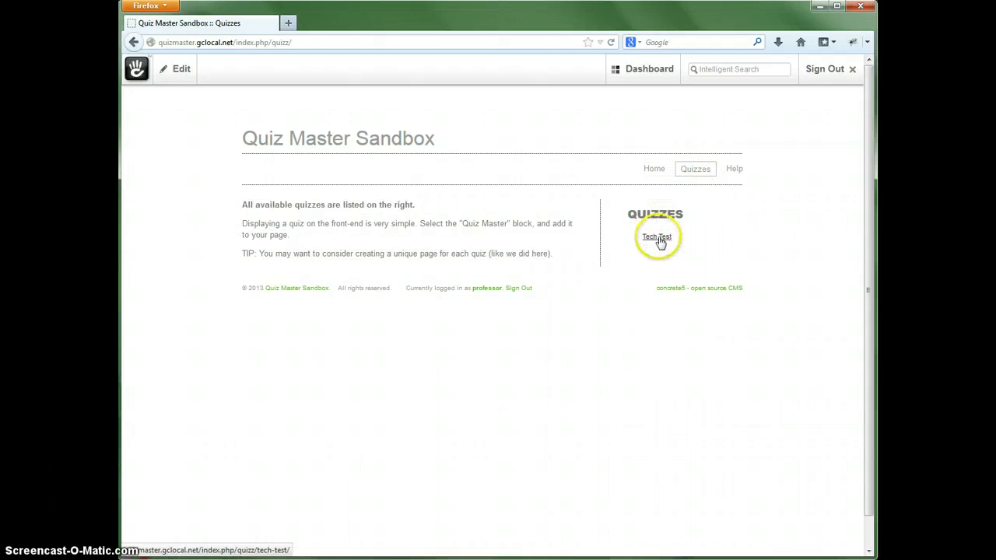
Step: Add a sub-page named Math under Quizzes, using the Right Sidebar page type
left_click(175, 75)
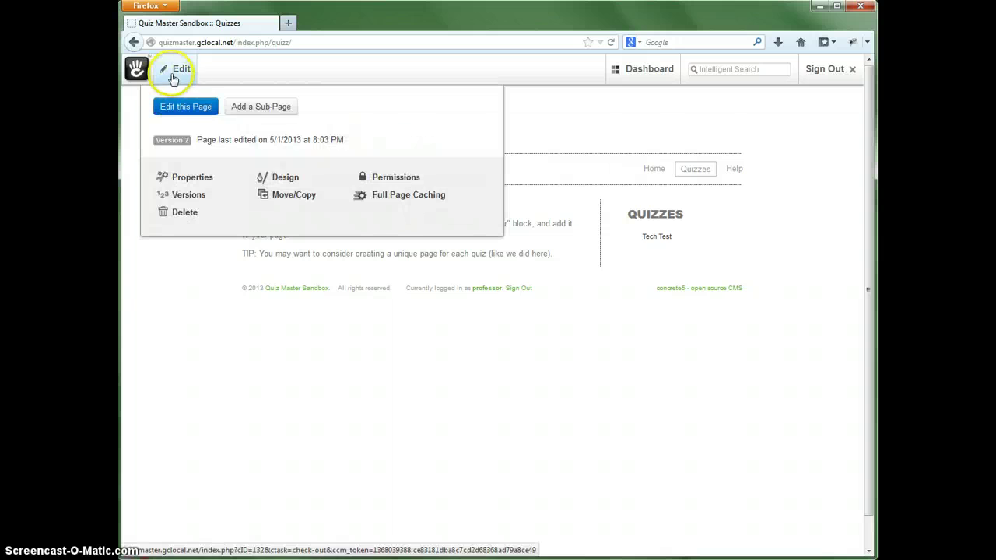
left_click(257, 107)
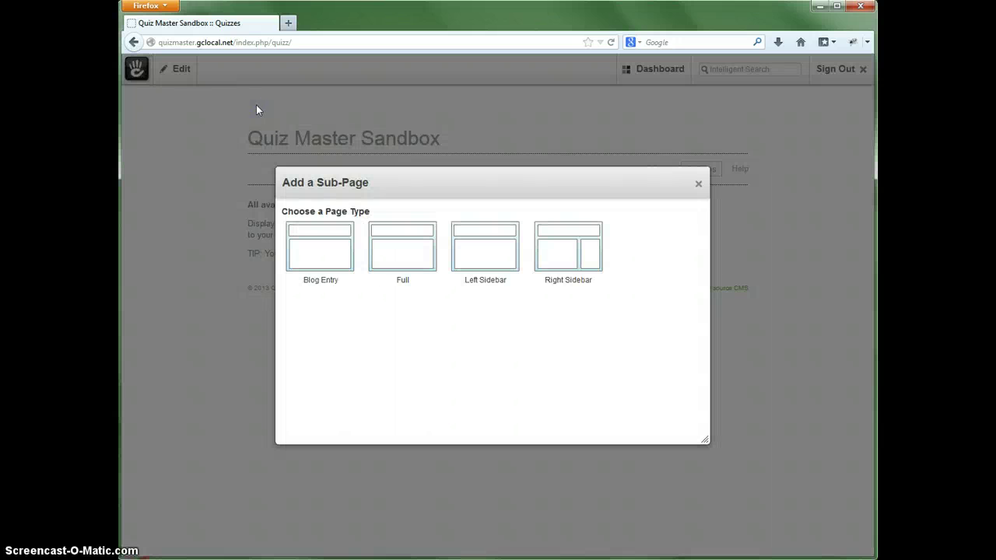
left_click(570, 256)
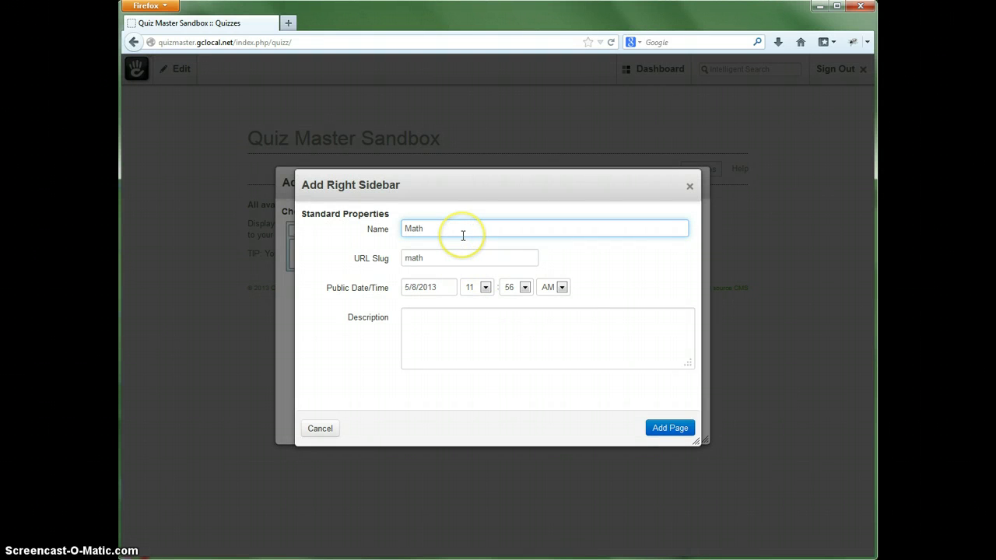
left_click(669, 429)
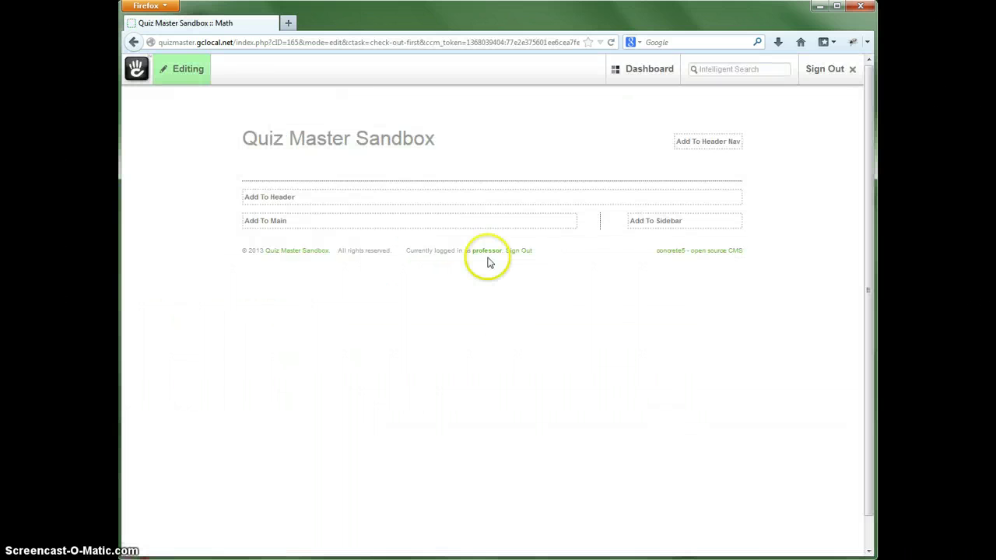
Step: Add a Quiz Master block with the Math Test quiz to the page's Main area and finish editing the page
left_click(269, 223)
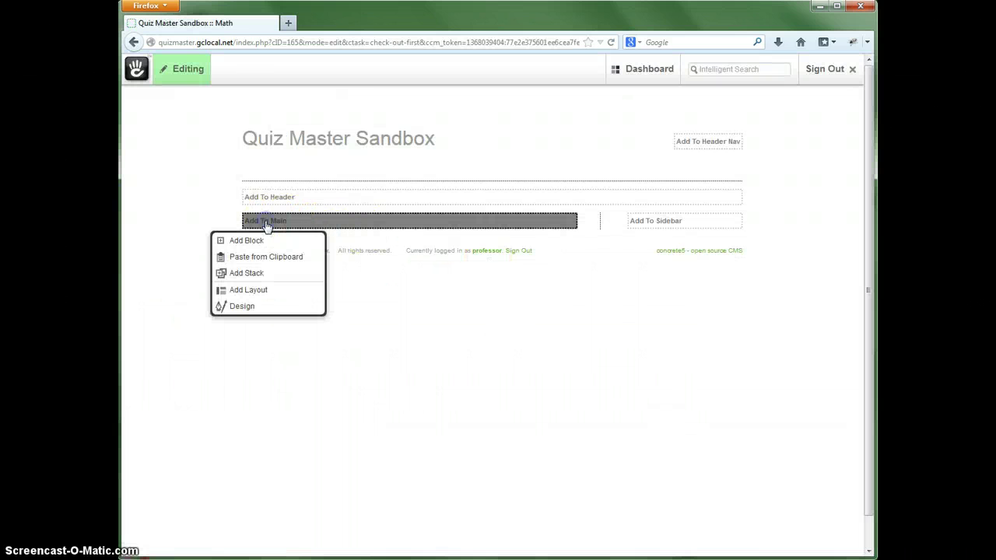
left_click(252, 240)
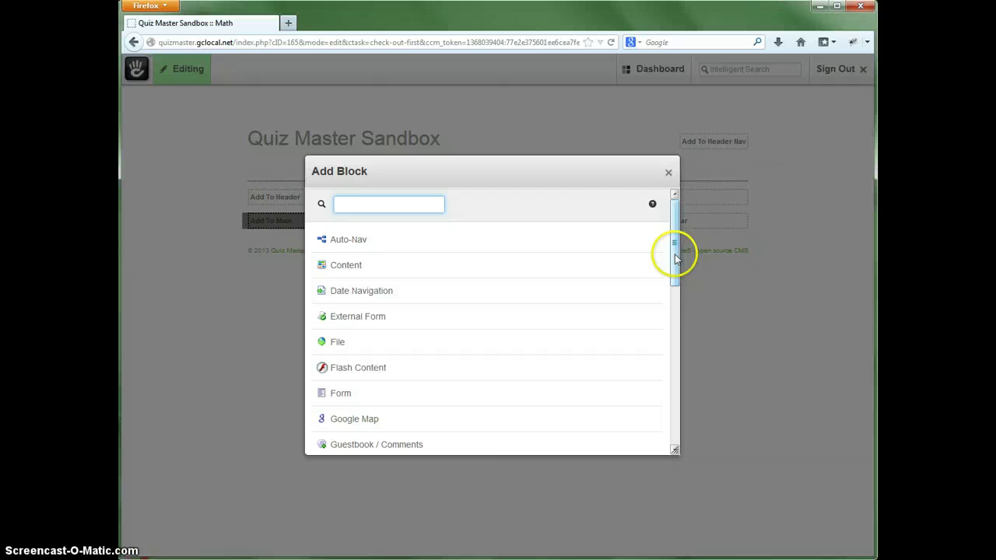
left_click_drag(675, 259, 689, 436)
left_click(345, 348)
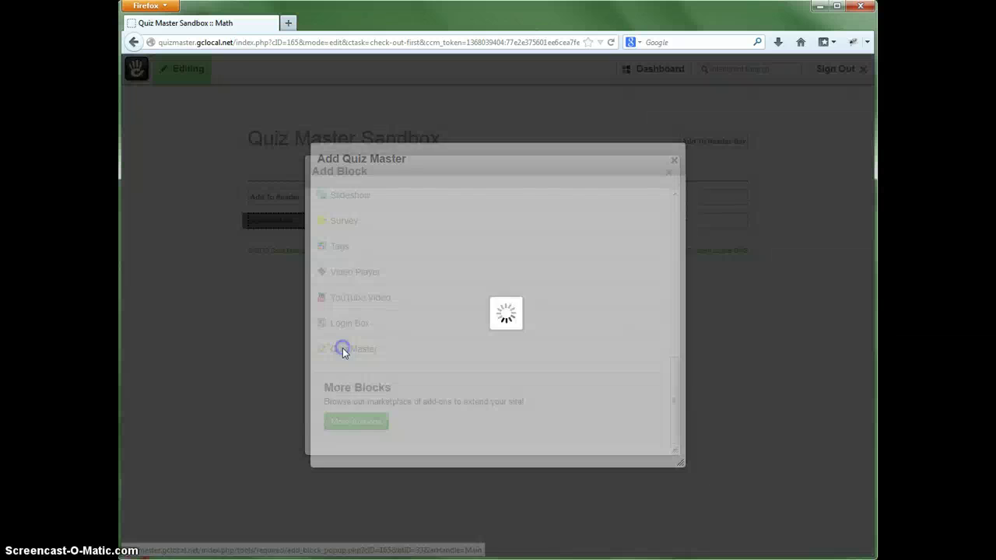
left_click(361, 190)
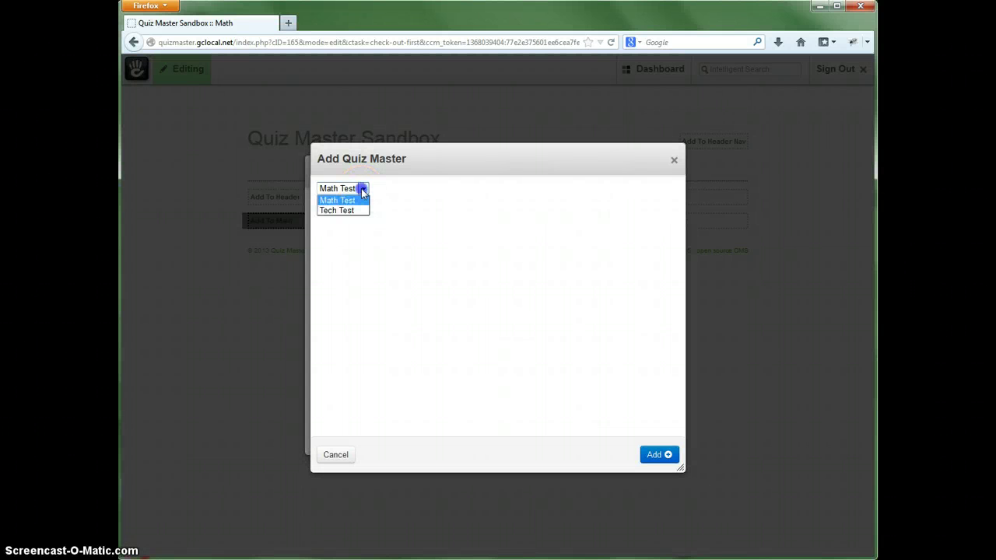
left_click(349, 212)
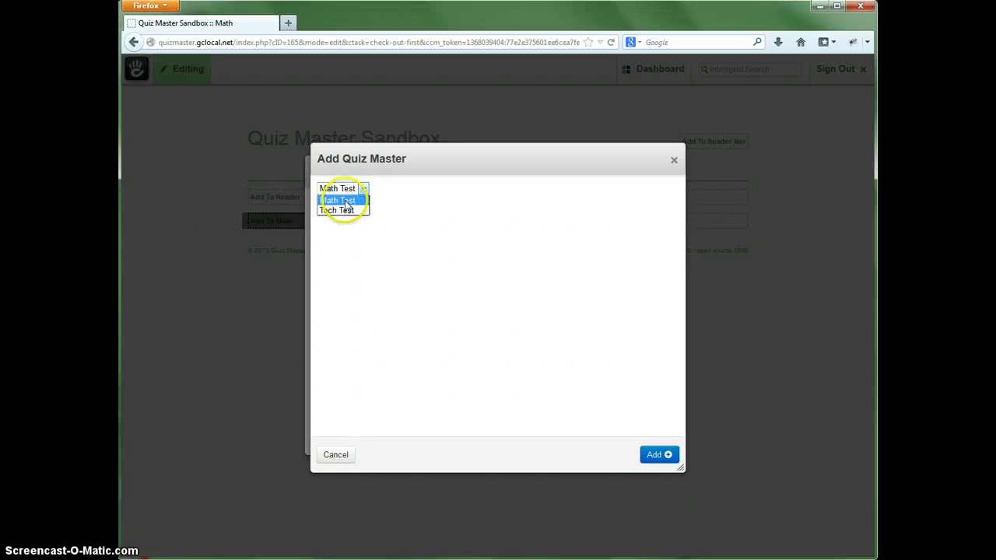
left_click(348, 201)
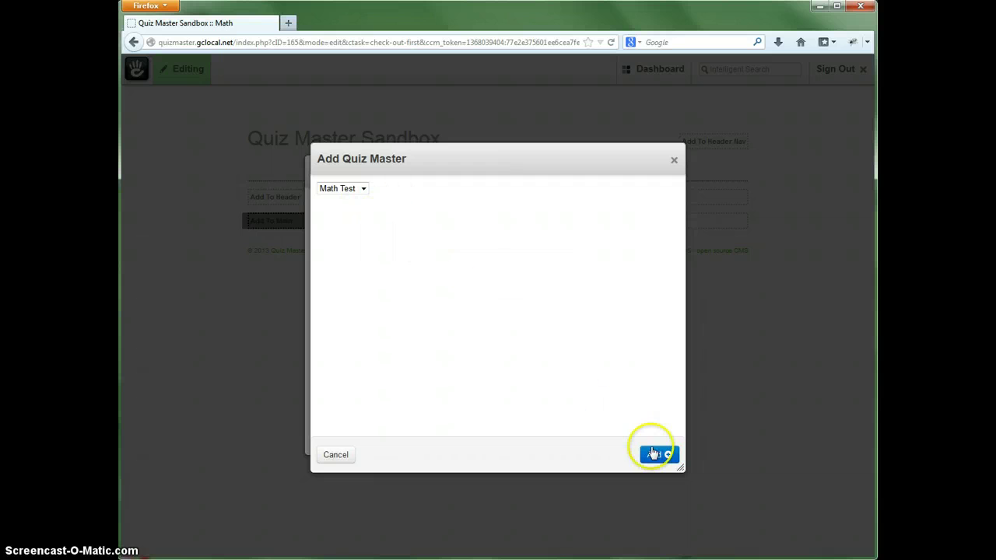
left_click(659, 455)
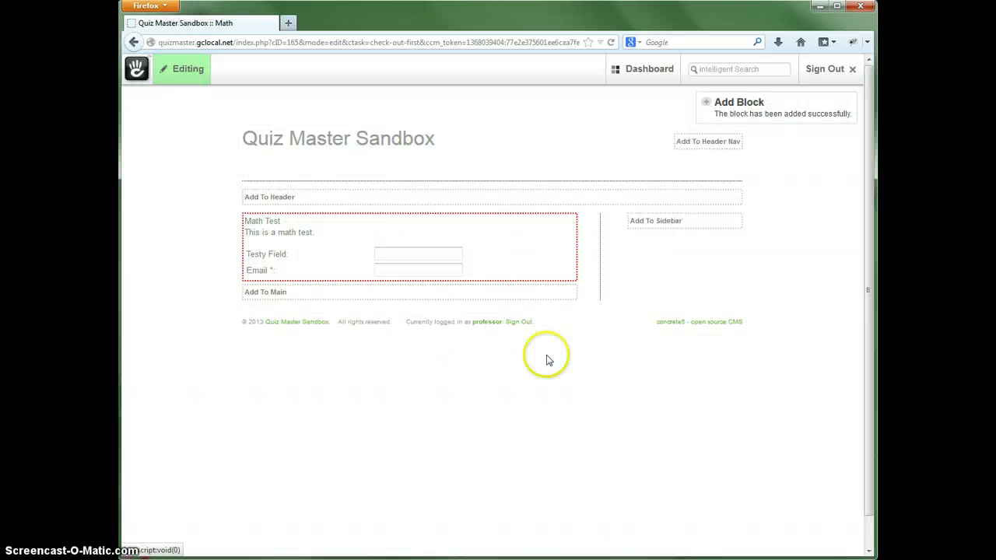
left_click(171, 70)
left_click(427, 142)
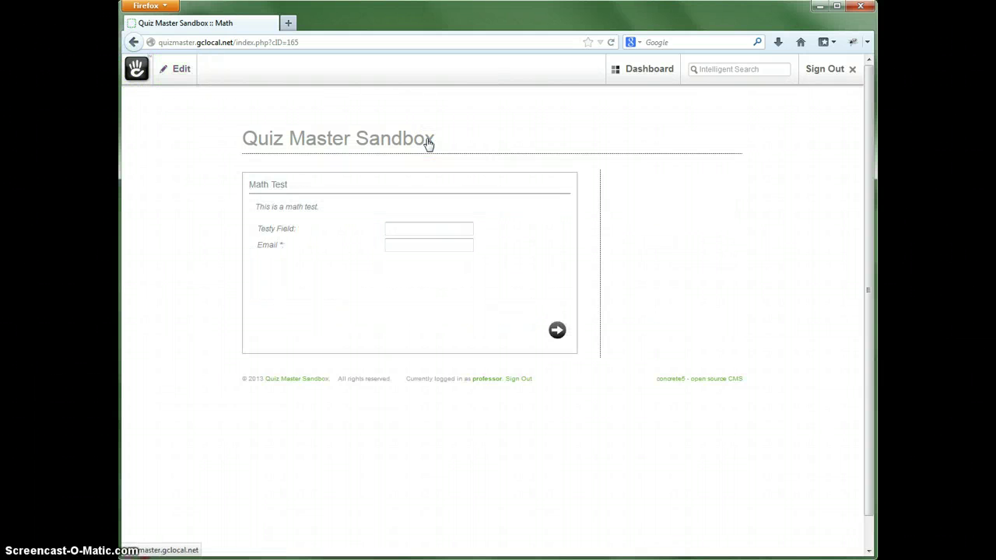
Step: Enter the quiz taker's e-mail in the Math Test form and proceed to the first question
left_click(413, 228)
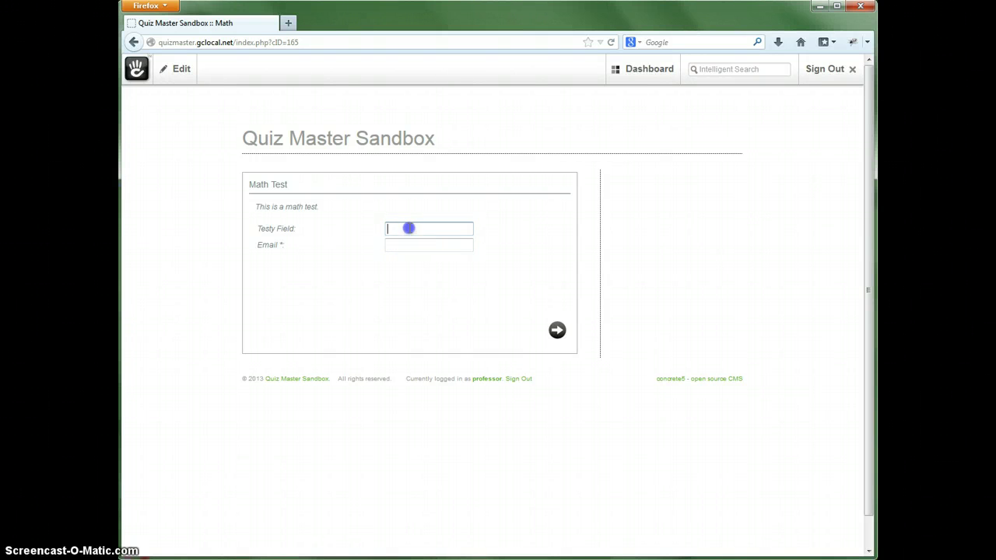
left_click(404, 243)
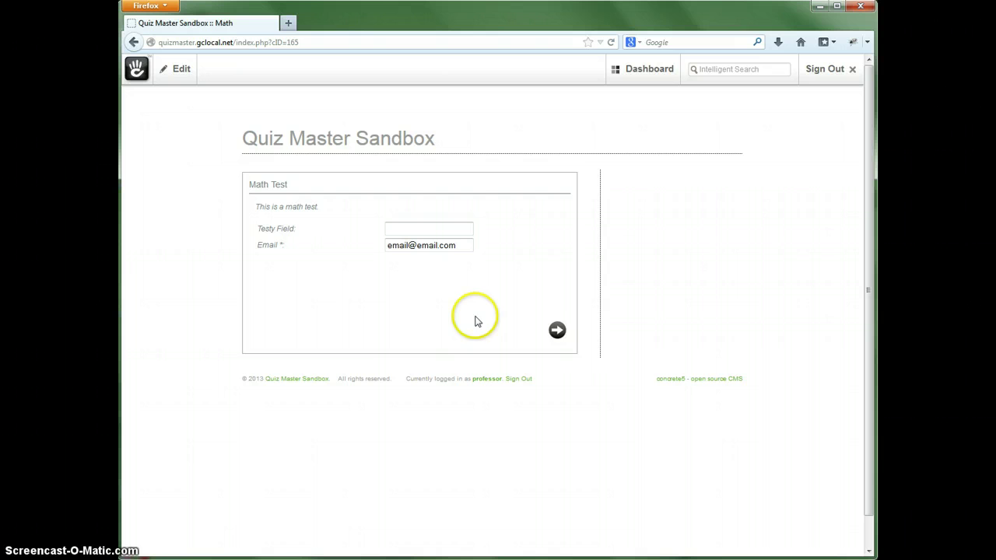
left_click(557, 331)
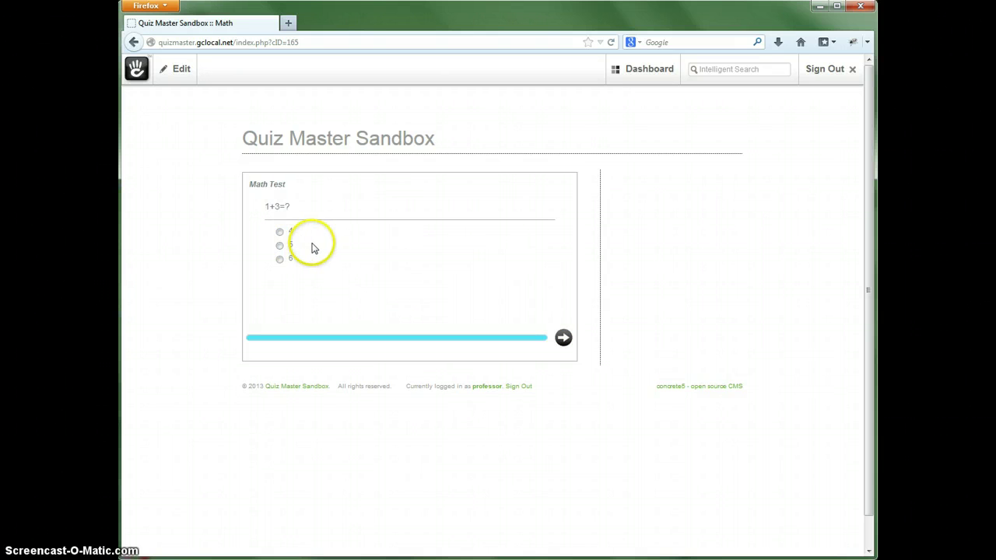
Step: Answer the question 1+3=? with 4 and submit it to finish the Math Test
left_click(280, 232)
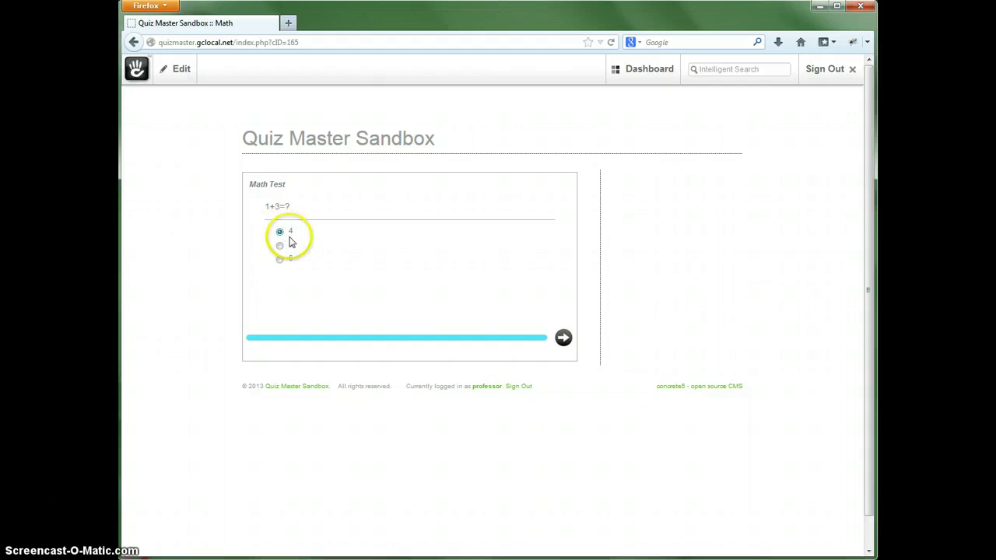
left_click(563, 338)
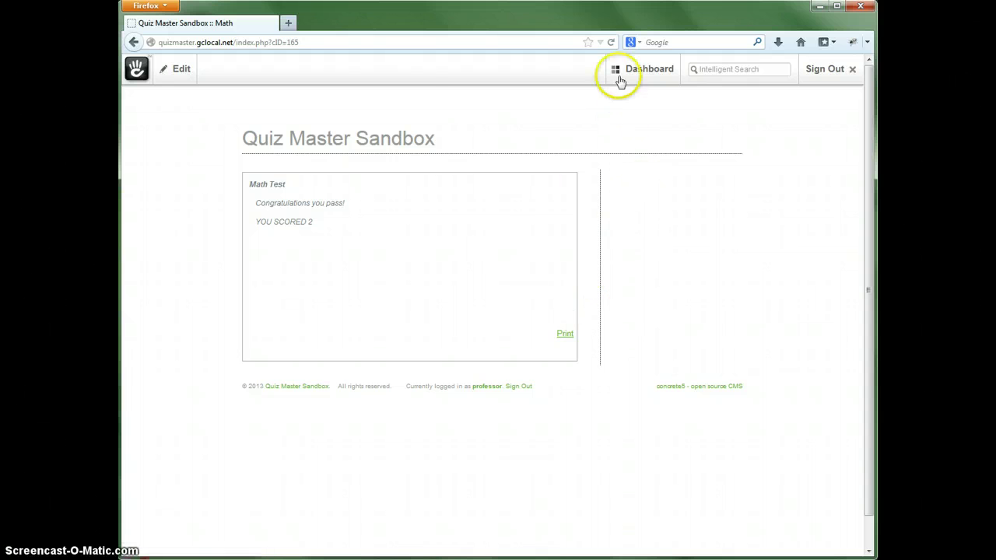
Step: Open the Quiz Master Additional Fields list from the full dashboard
mouse_move(634, 71)
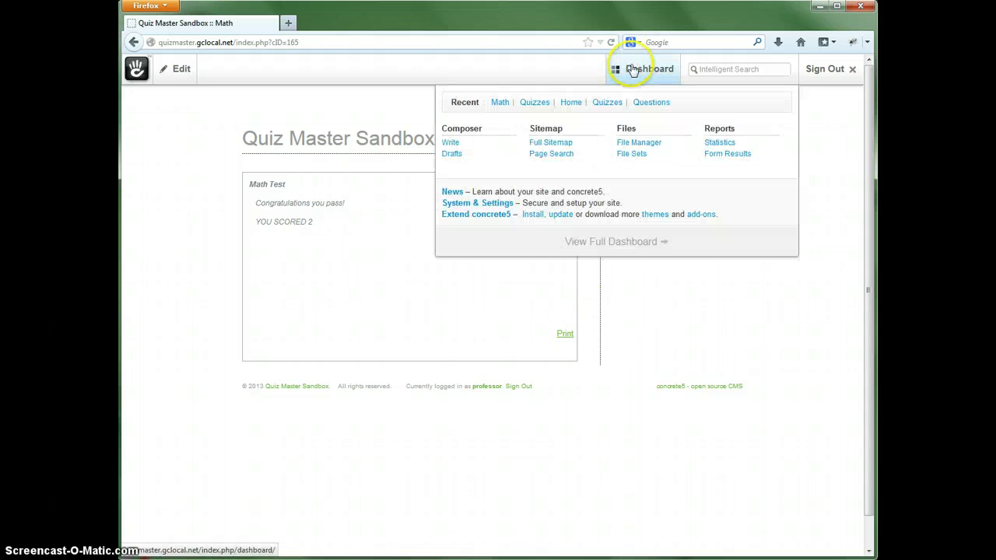
left_click(613, 242)
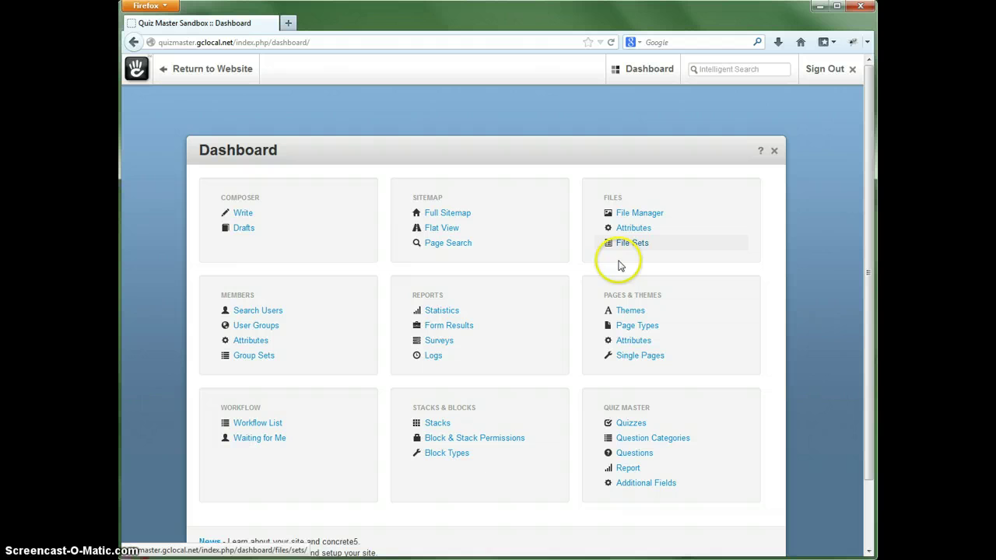
left_click(634, 485)
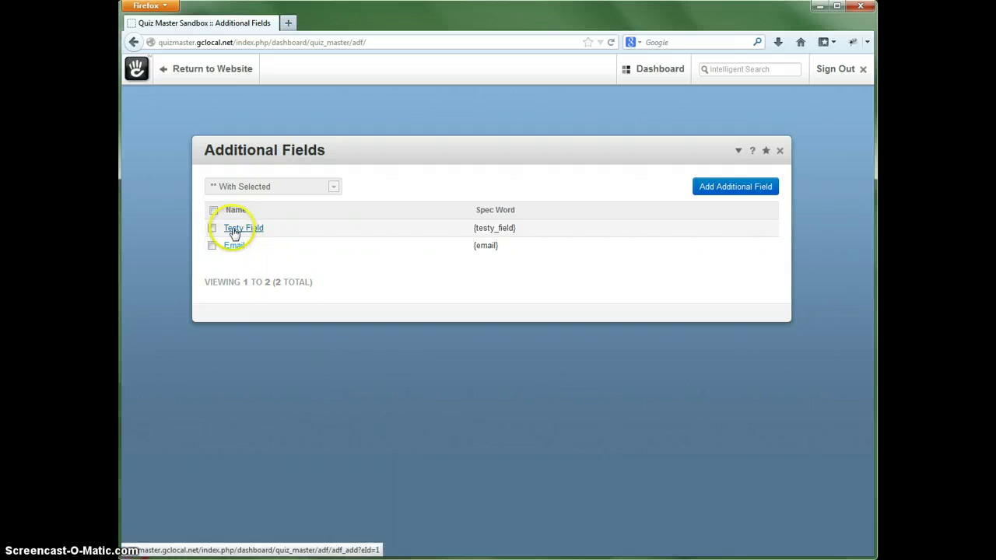
Step: Rename the additional field Testy Field to Name, make it required and save it
left_click(236, 233)
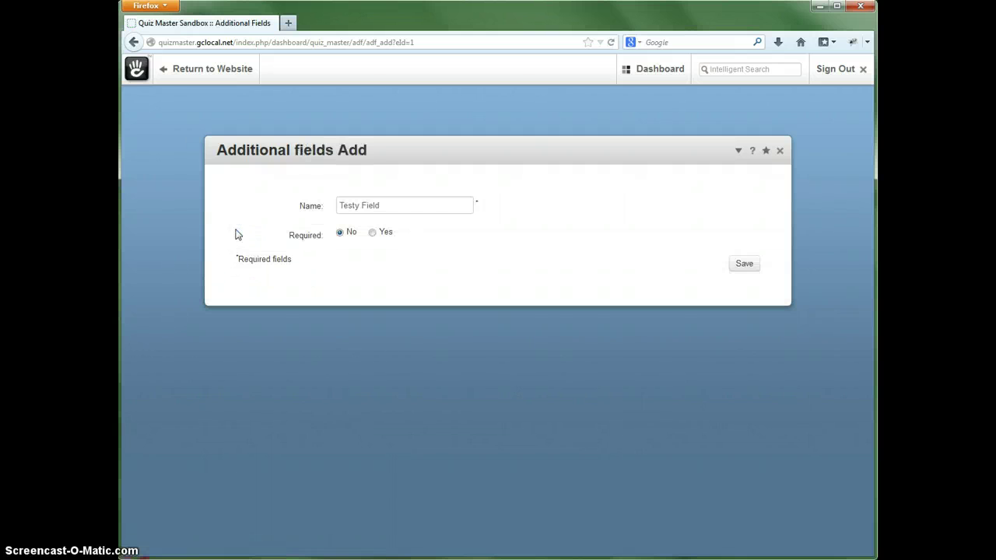
left_click(393, 209)
left_click_drag(393, 209, 319, 210)
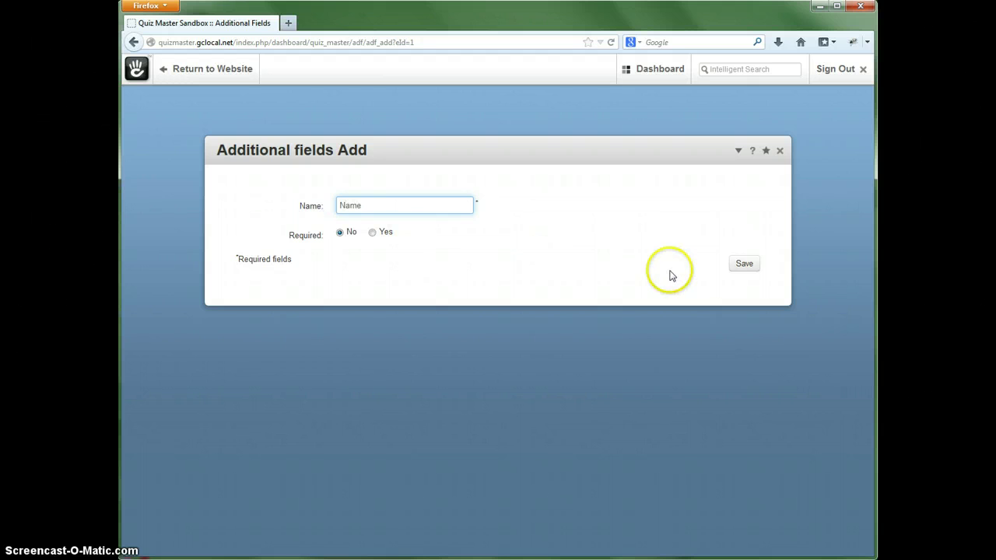
left_click(372, 231)
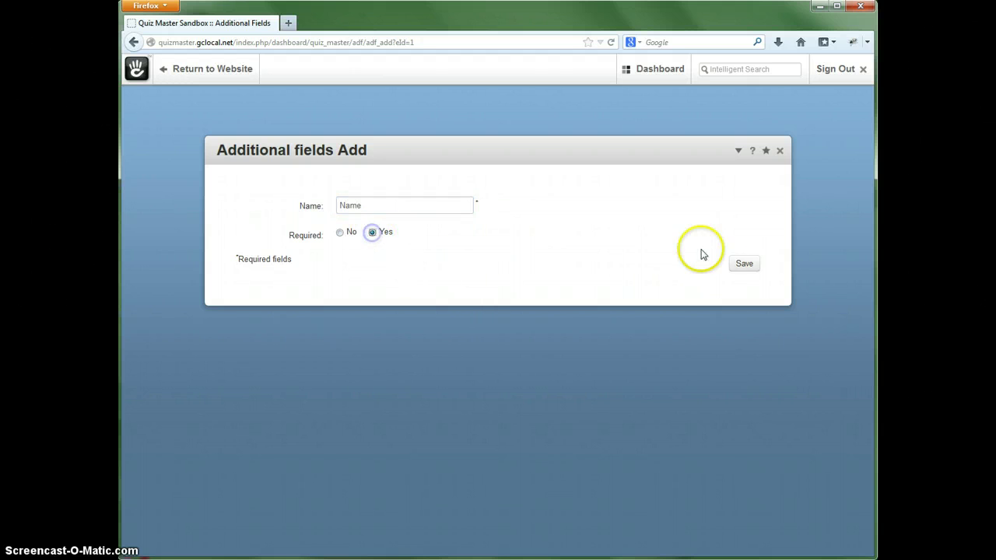
left_click(752, 263)
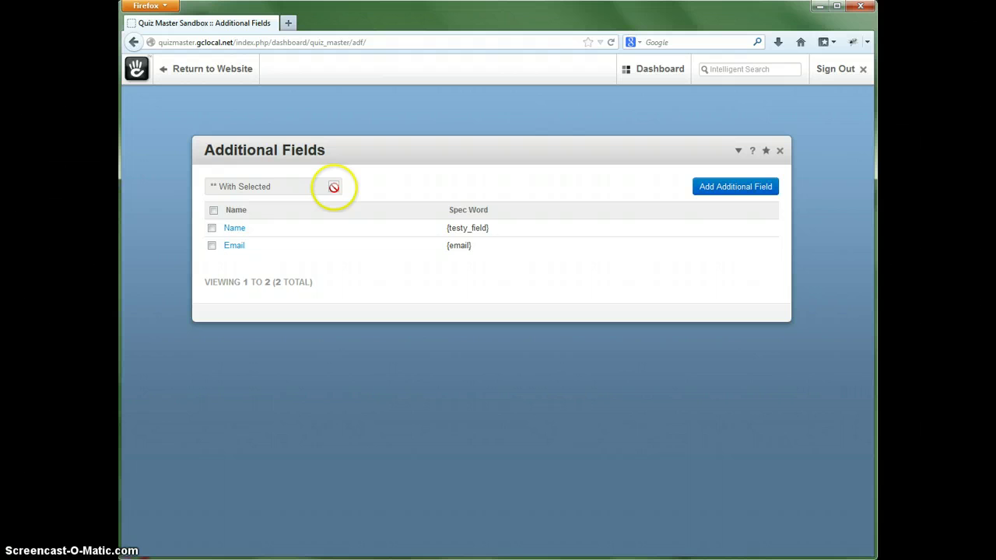
Step: Delete all additional fields, both Name and Email, and confirm the deletion
left_click(214, 210)
left_click(333, 187)
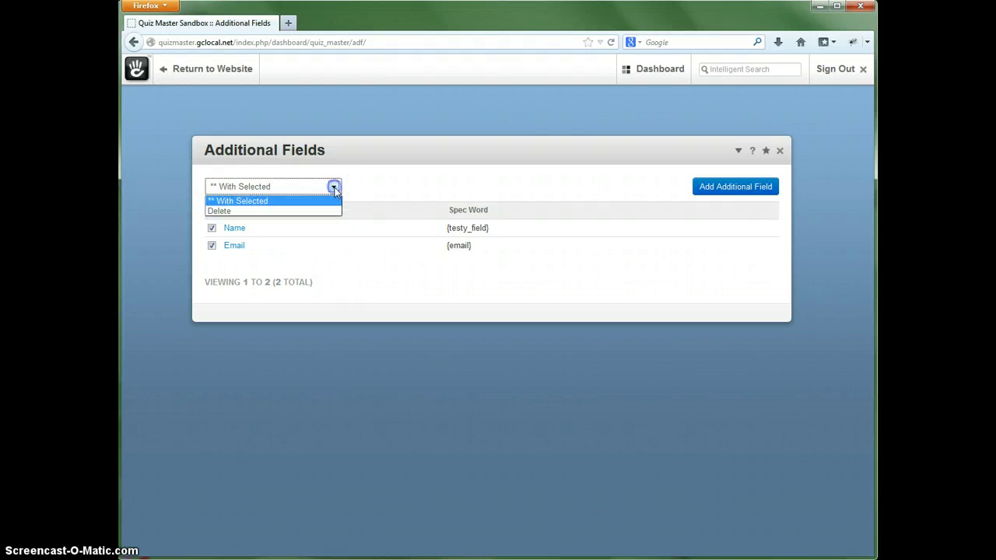
left_click(224, 212)
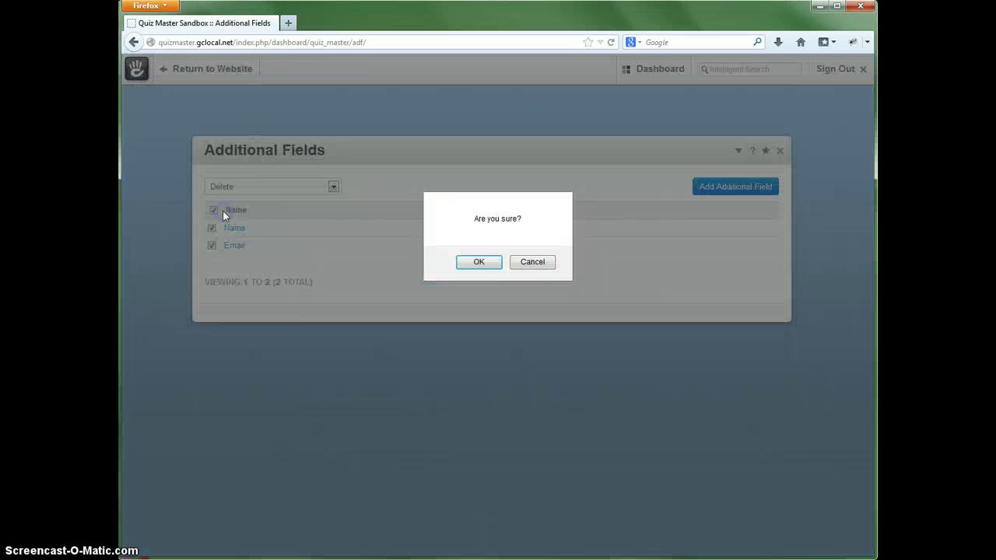
left_click(479, 262)
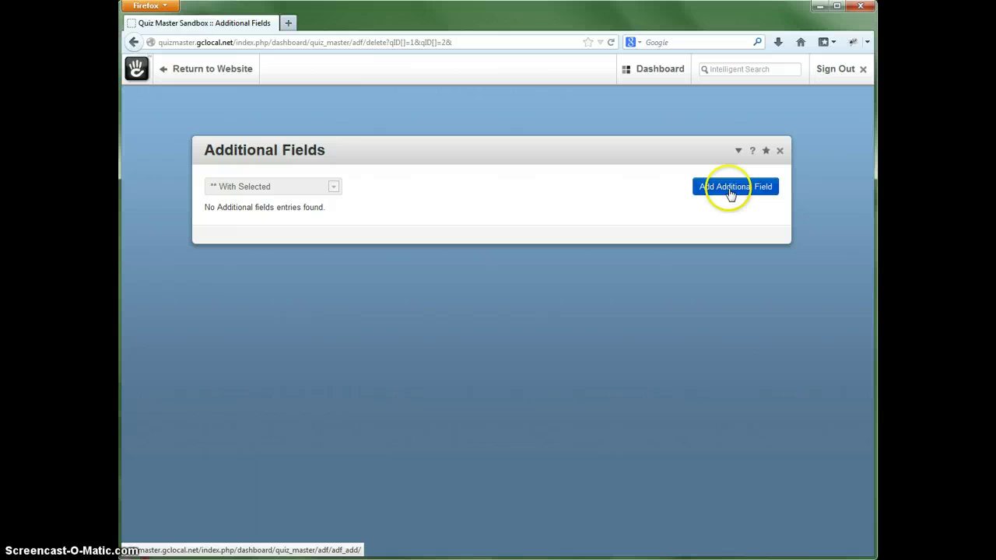
Step: View the blank form for adding an additional field and go to the Quiz Master Quizzes list
left_click(732, 191)
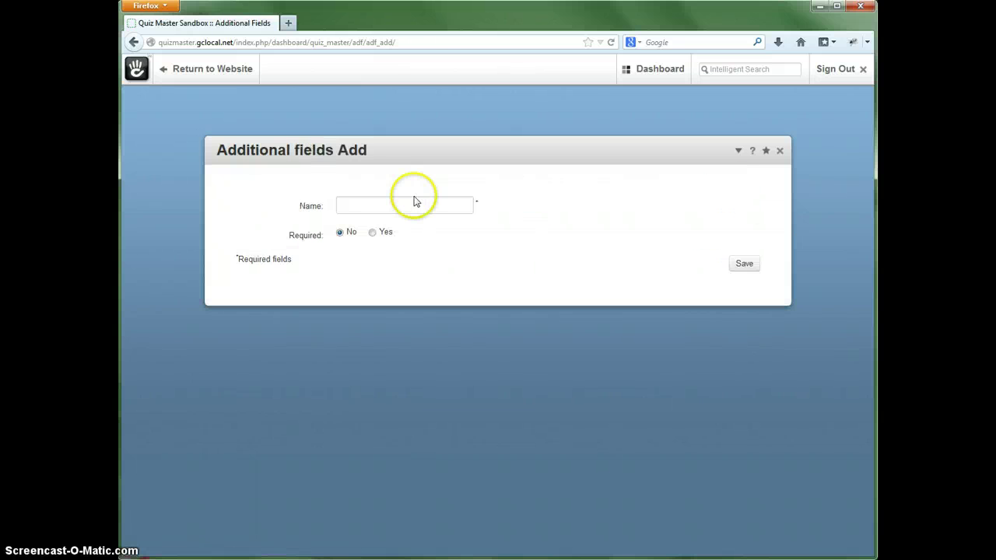
left_click(737, 153)
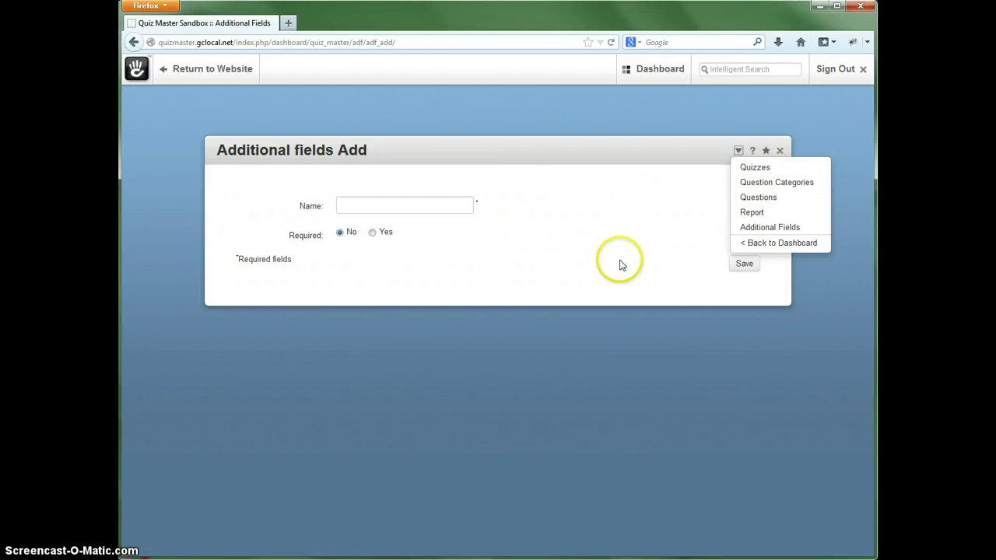
left_click(478, 271)
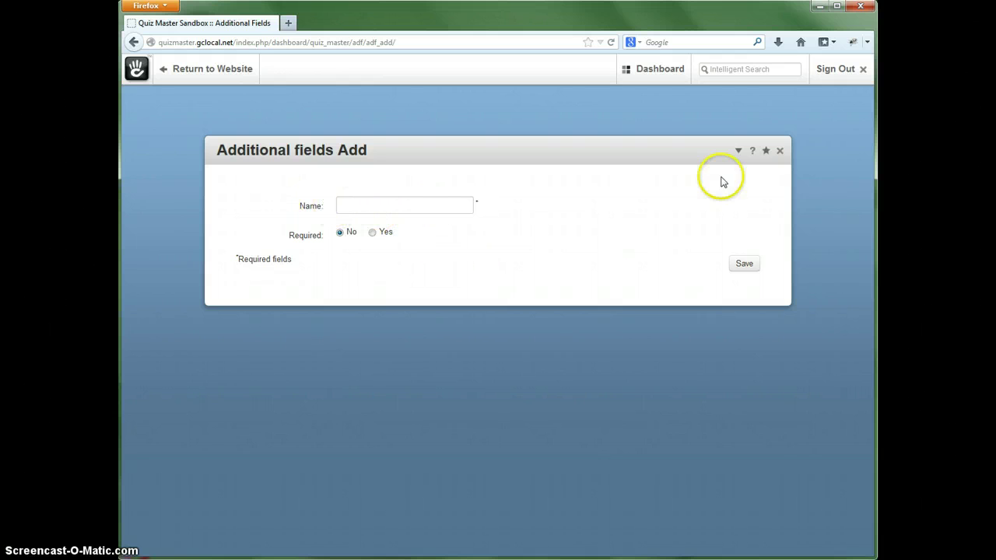
left_click(739, 151)
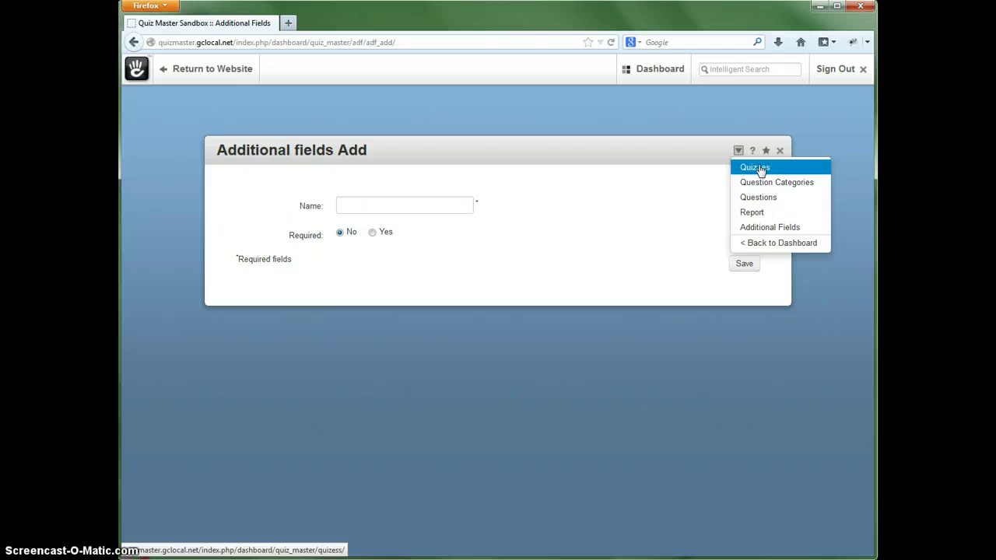
left_click(755, 168)
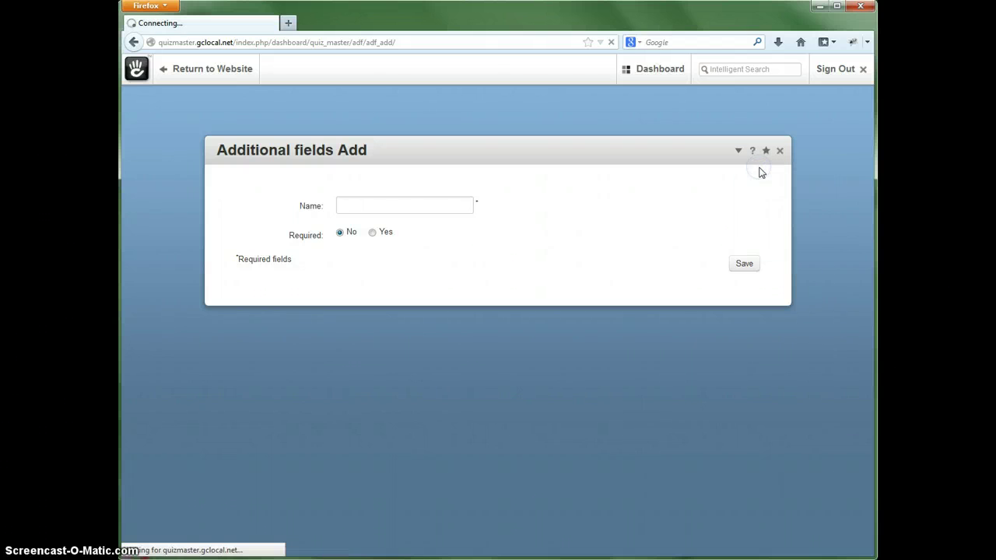